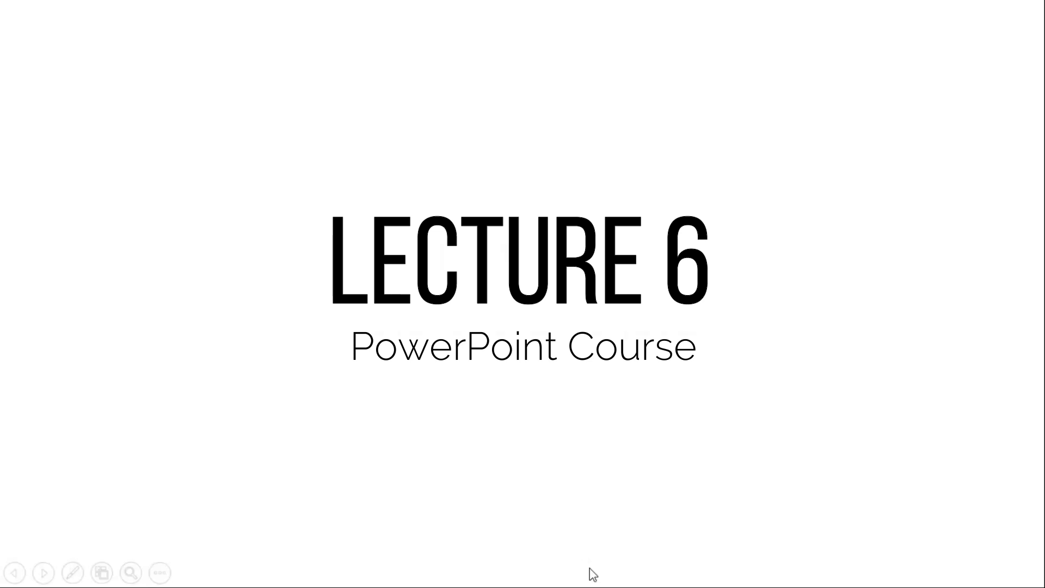
Step: Exit the Lecture 6 slideshow and show slide 2, 'How to insert picture', in Normal view
left_click(593, 575)
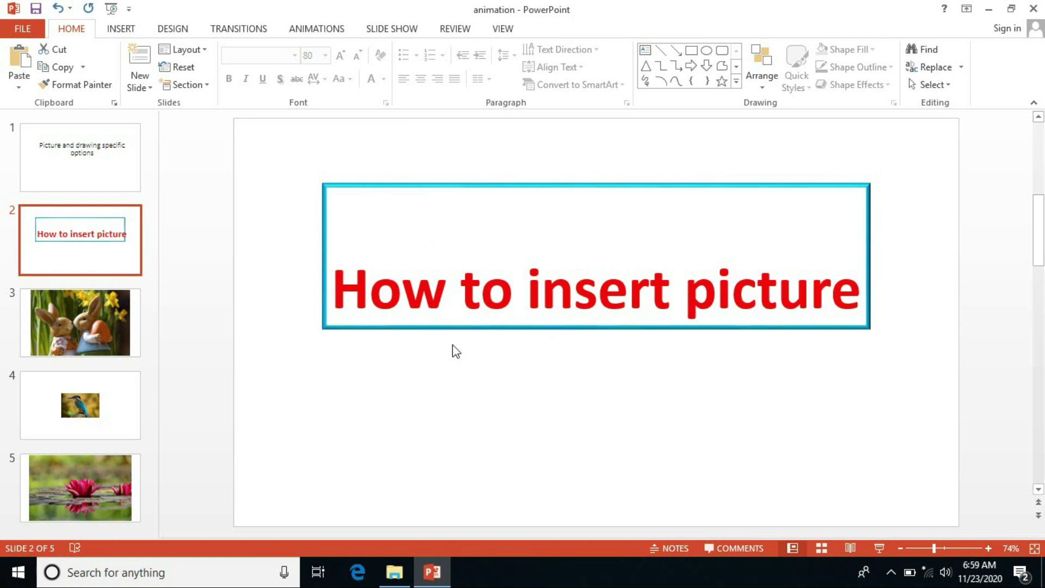
Step: Add a blank slide after slide 2
left_click(93, 286)
left_click(140, 84)
left_click(164, 296)
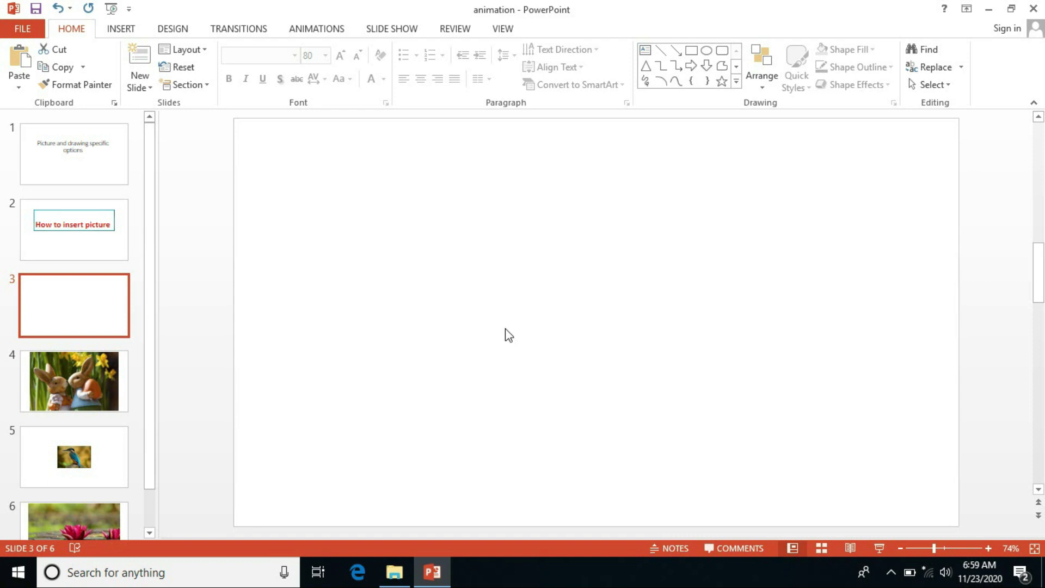
Step: Insert the kitten picture cat-551554_1280 from the Downloads folder onto the new slide
left_click(121, 28)
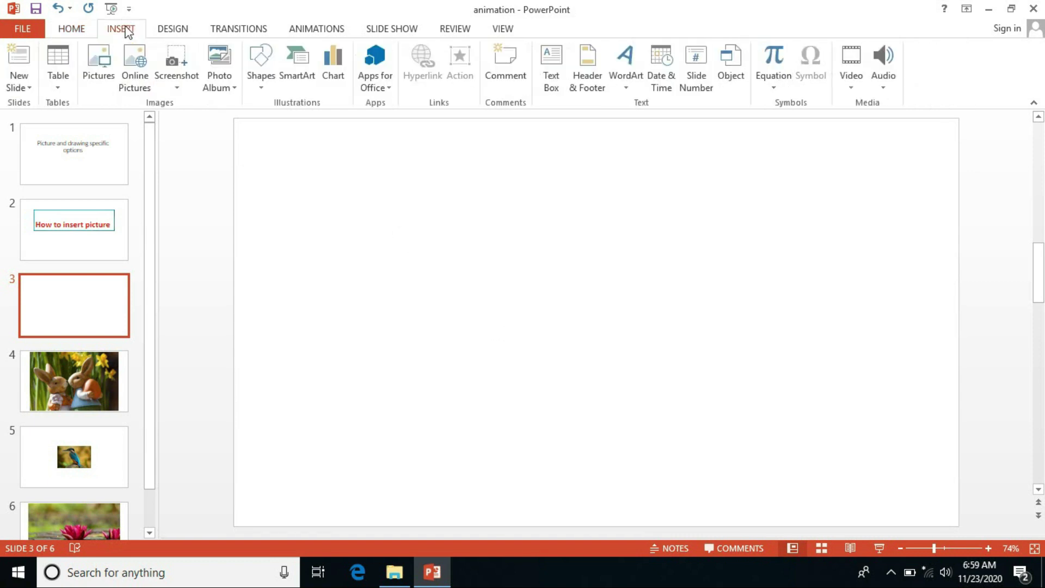
left_click(97, 84)
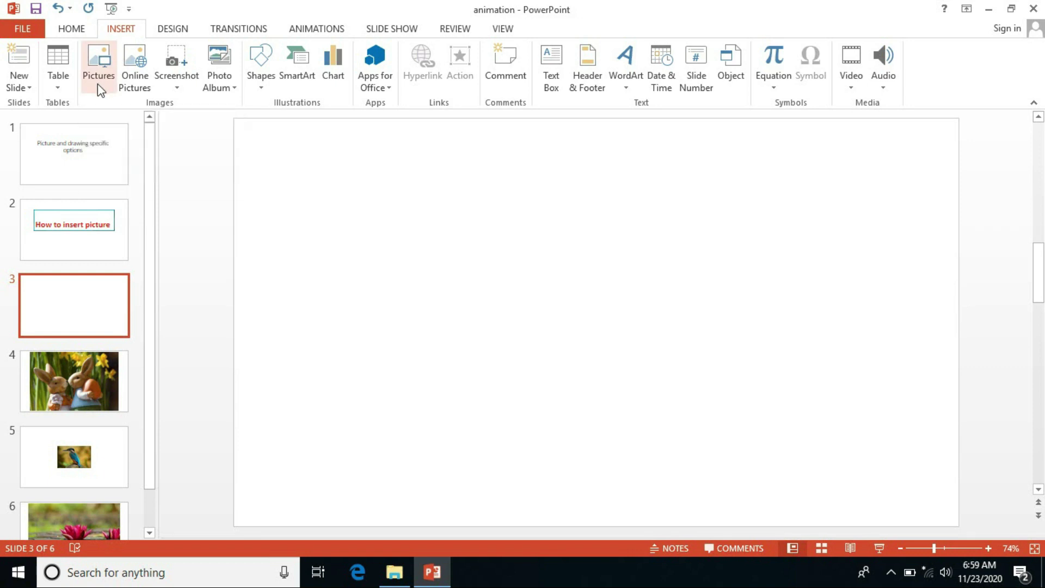
left_click(96, 84)
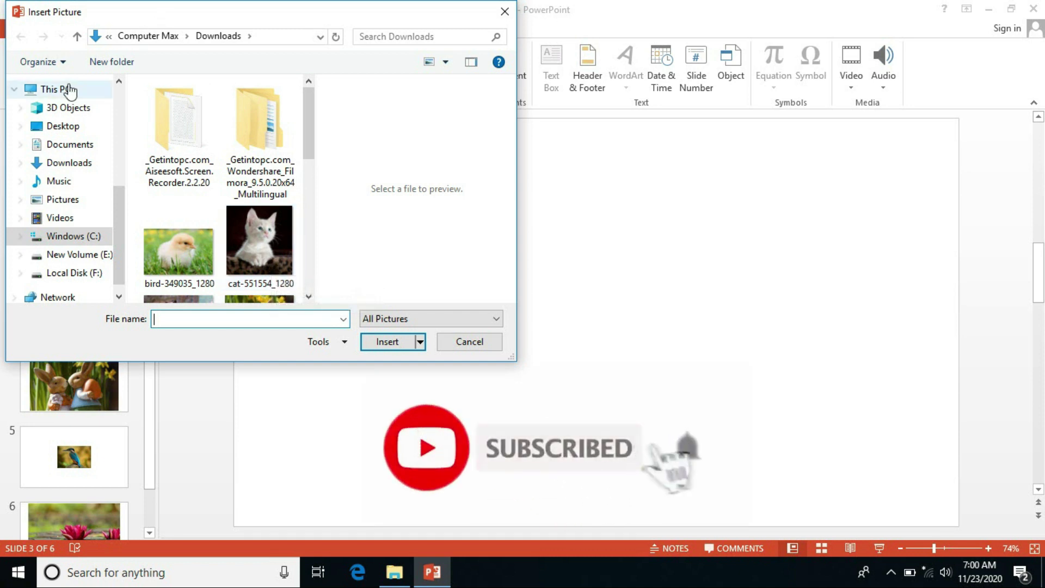
left_click(81, 128)
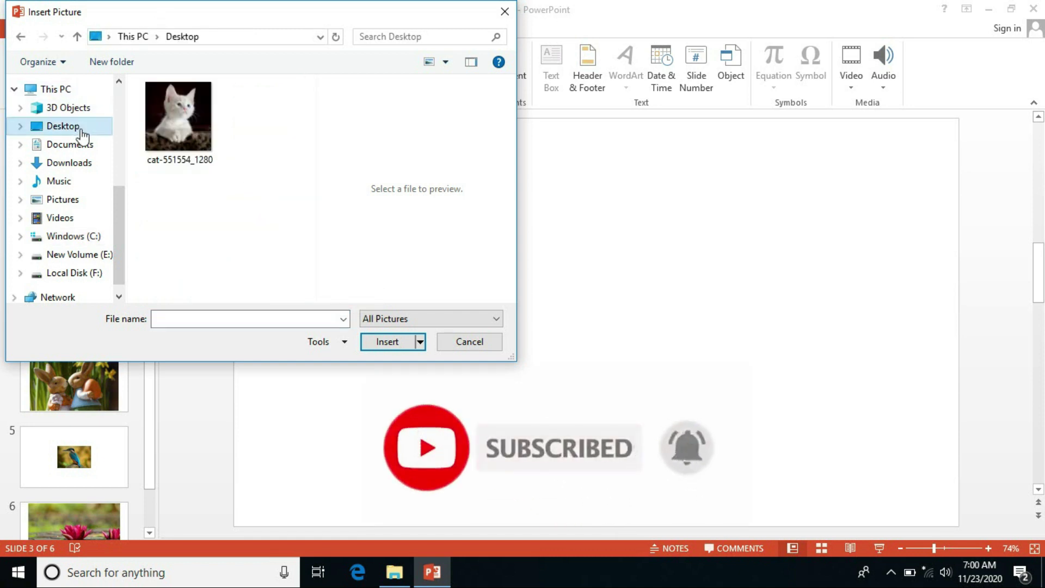
left_click(82, 146)
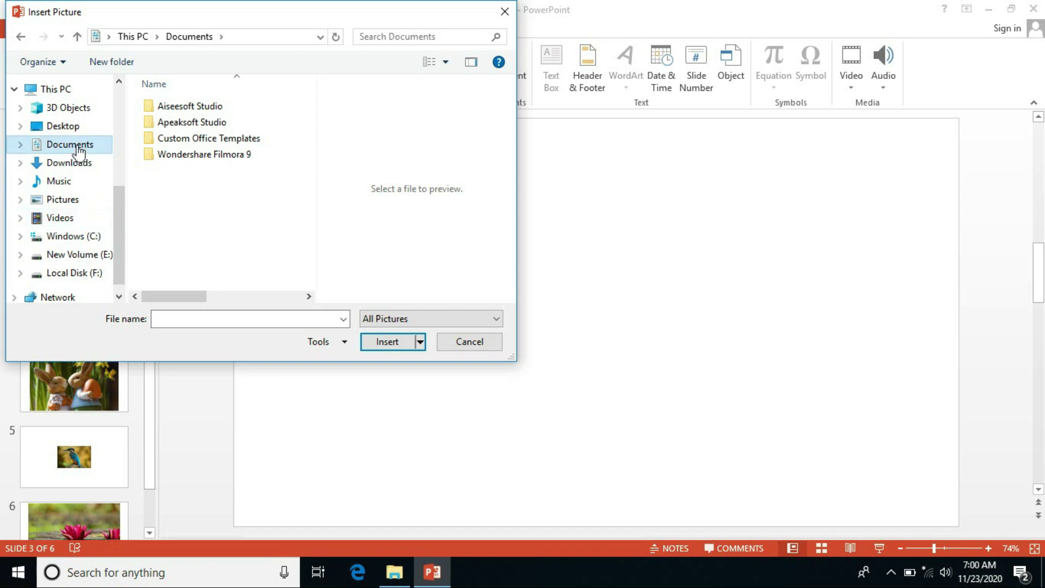
left_click(78, 166)
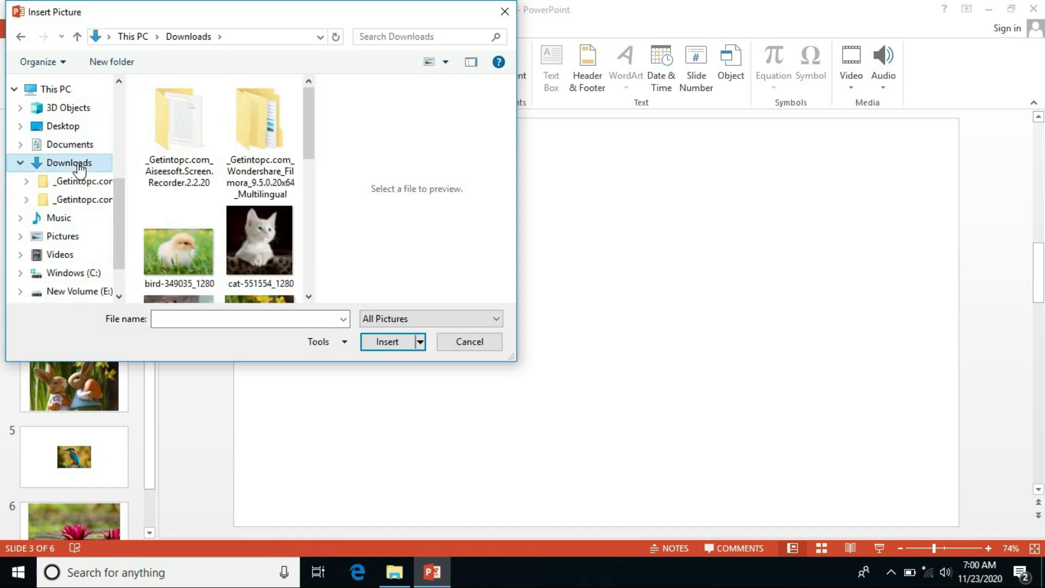
left_click(262, 242)
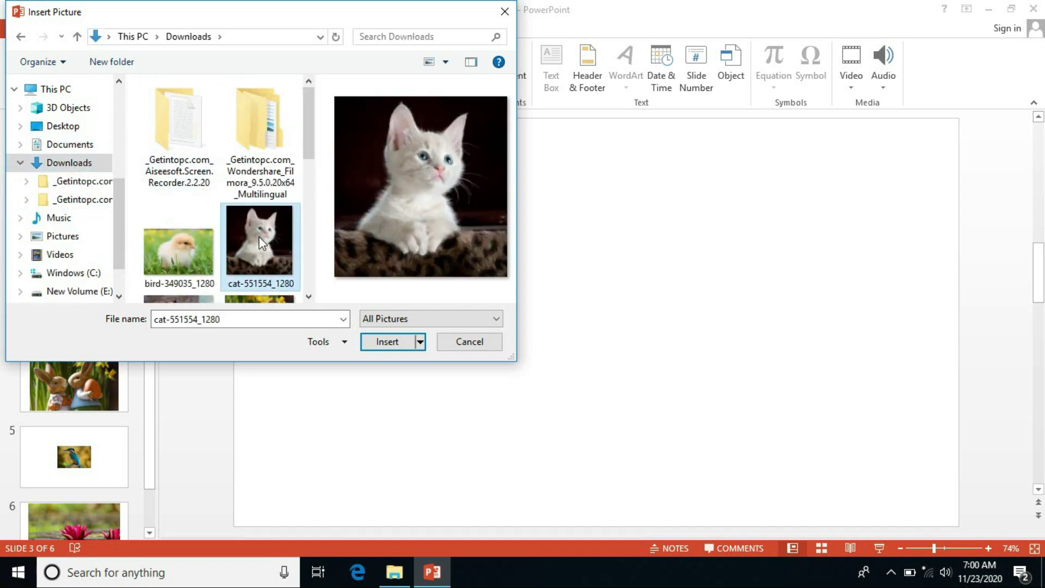
left_click(388, 342)
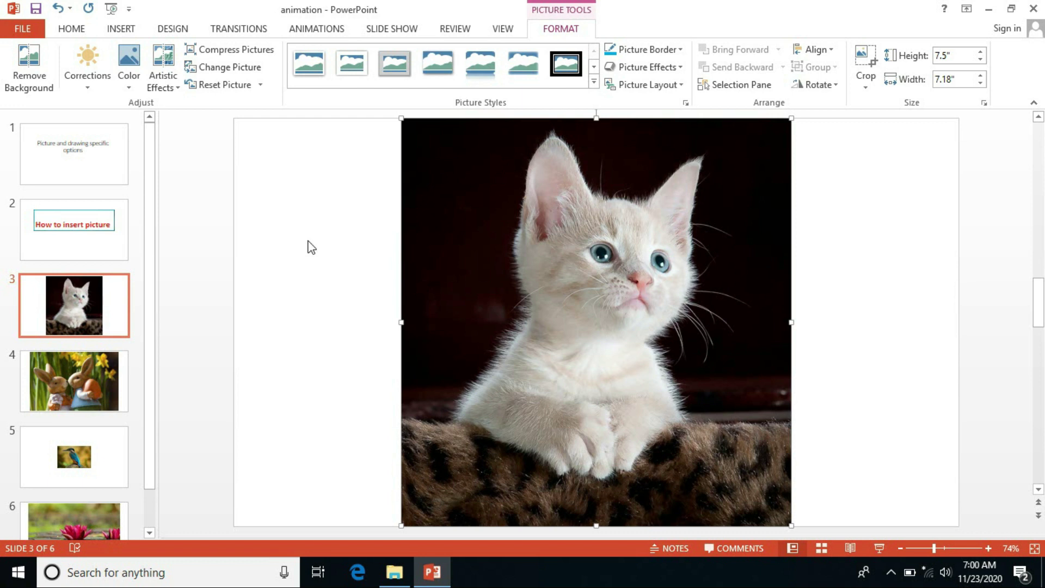
Step: Add a blank slide after the kitten slide
scroll(355, 336, "down", 1)
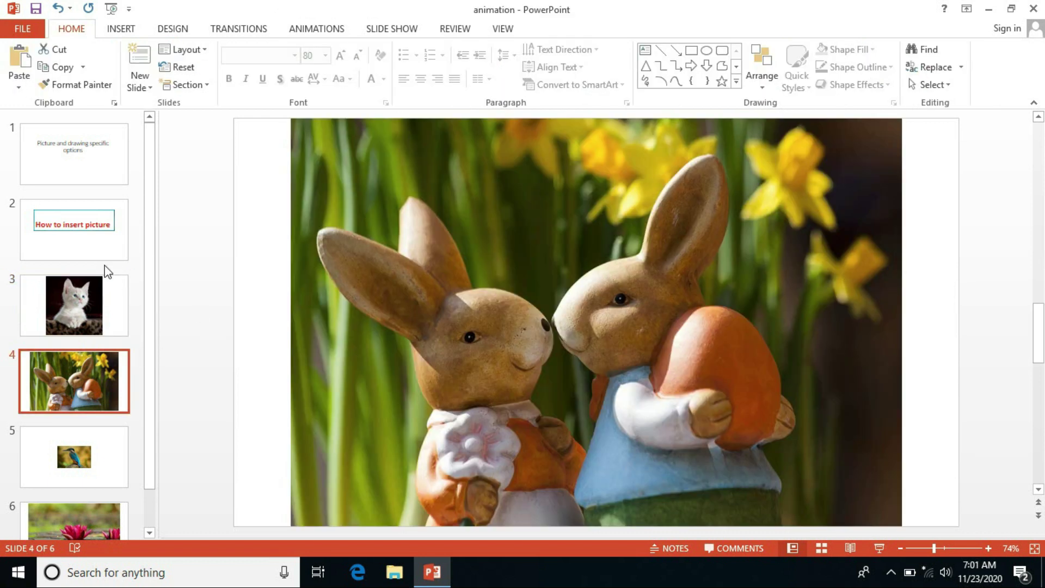
left_click(103, 348)
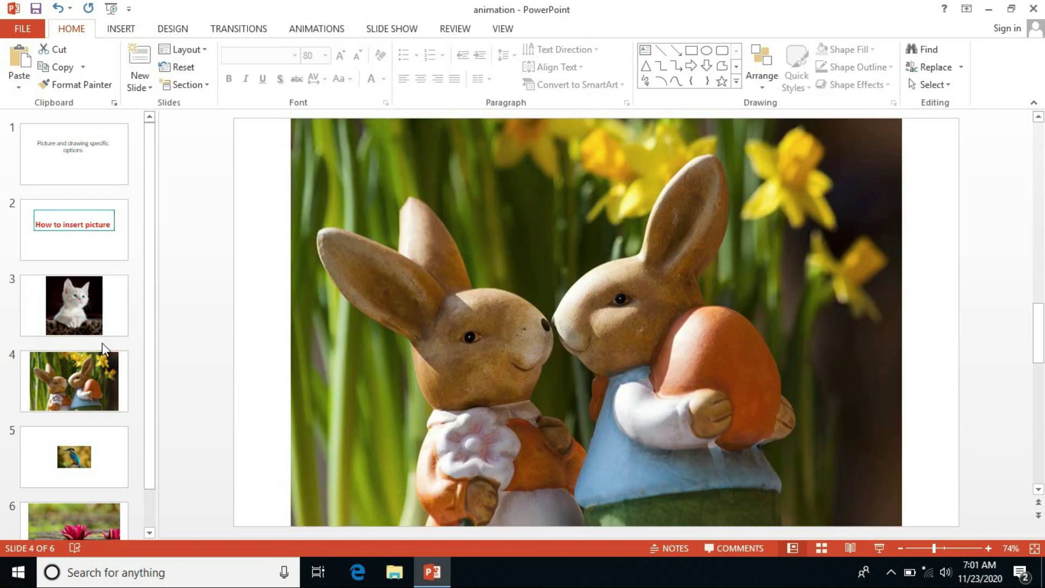
left_click(103, 349)
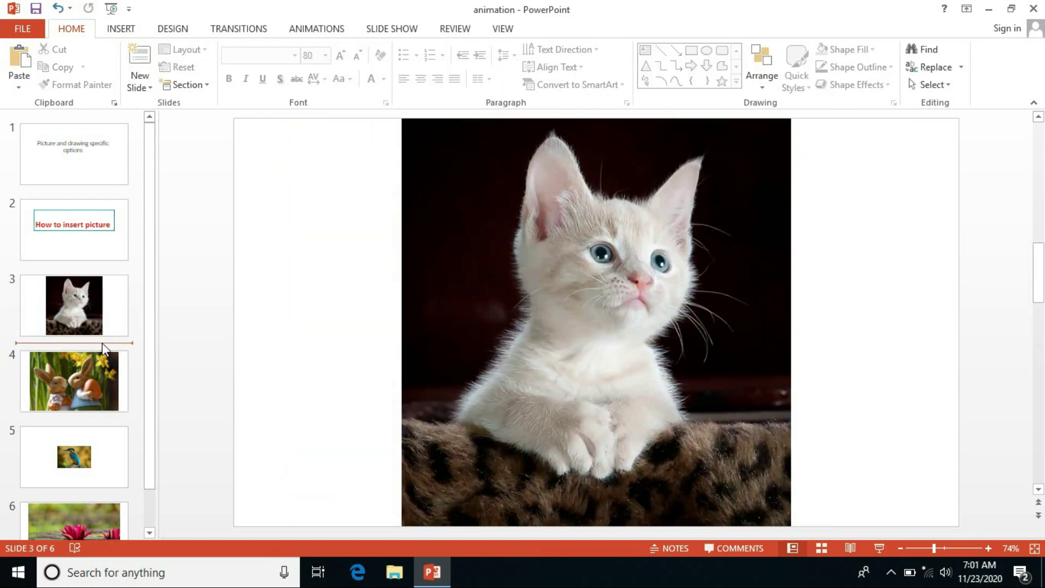
left_click(152, 88)
left_click(163, 242)
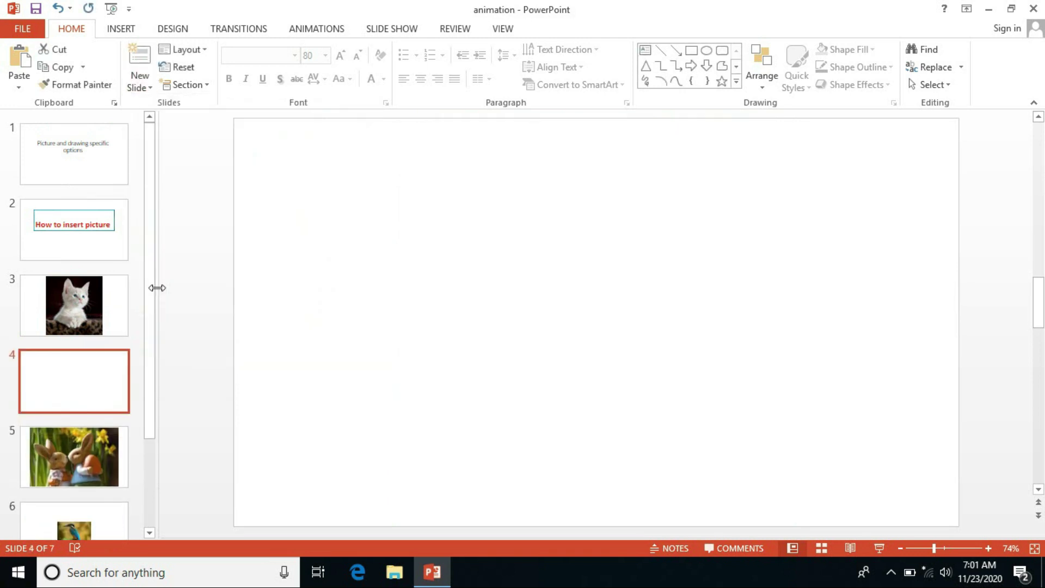
Step: Drag the cat image from the desktop onto new slide 4, then maximize PowerPoint again
left_click(1011, 9)
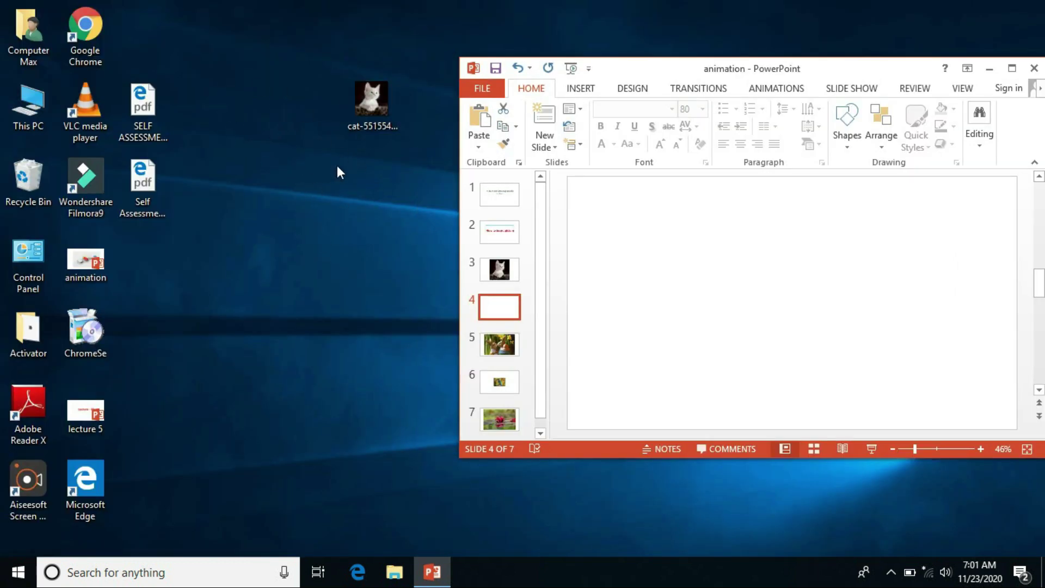
left_click(369, 96)
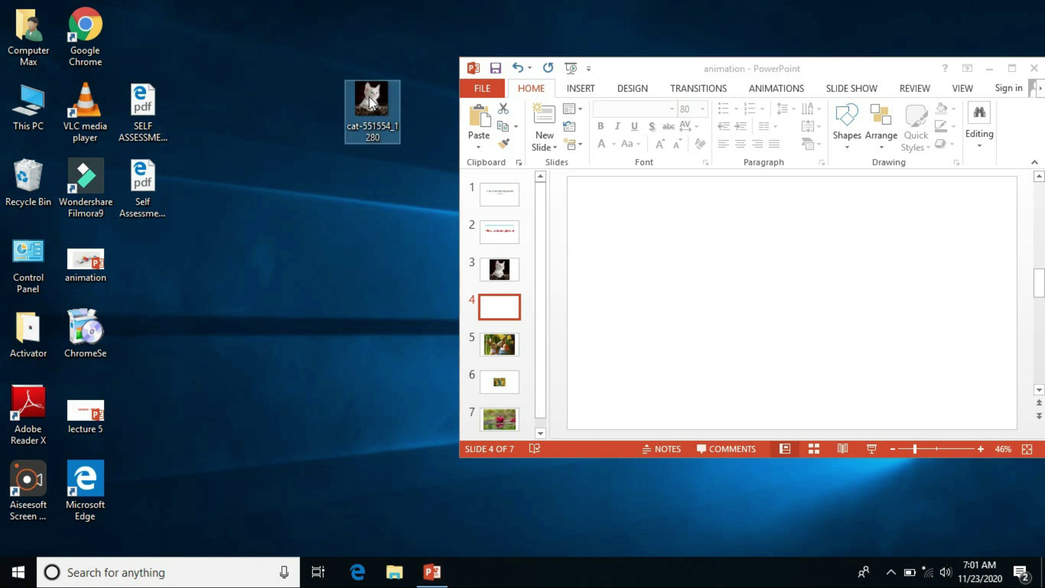
left_click_drag(371, 97, 775, 257)
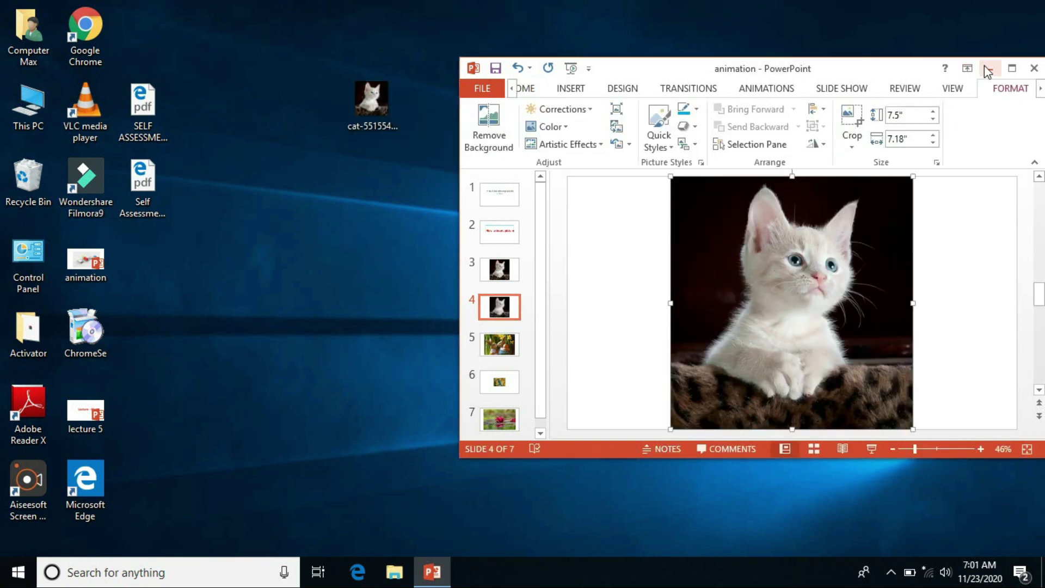
left_click(1013, 68)
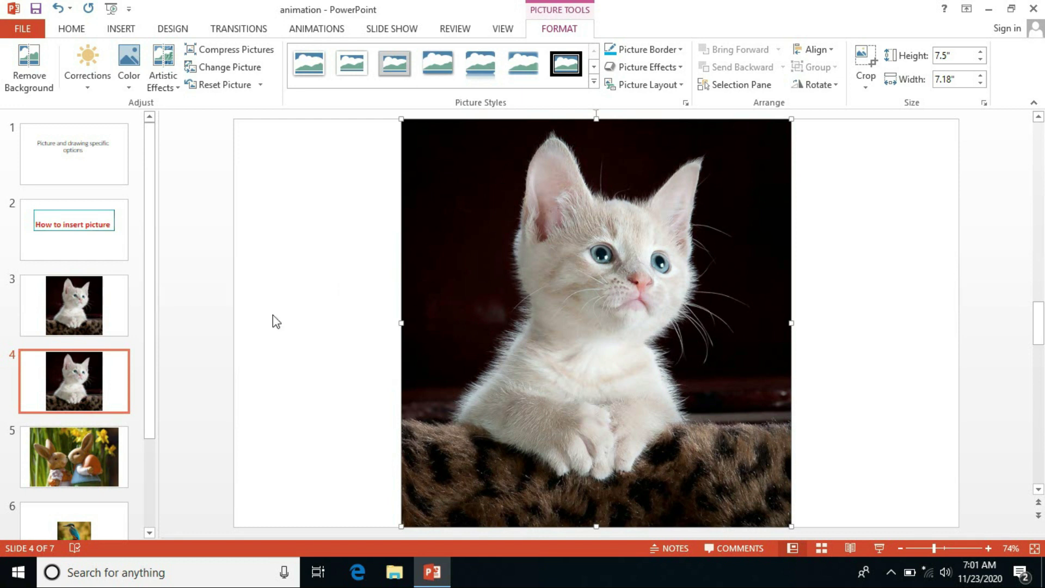
left_click(77, 436)
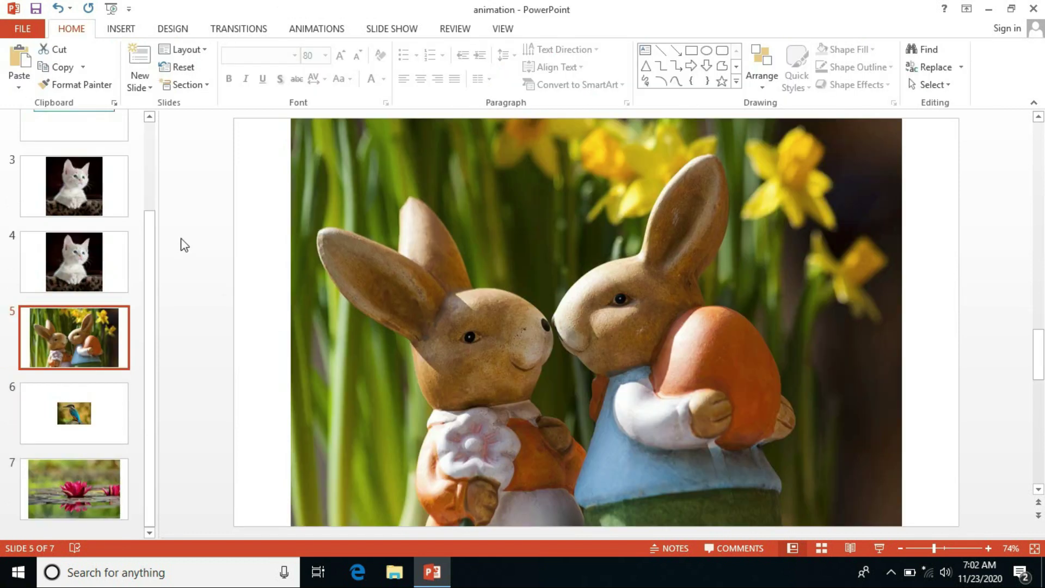
Step: Drag bird-349035_1280 from File Explorer's Downloads folder onto blank slide 5, then maximize PowerPoint
left_click_drag(88, 319, 95, 294)
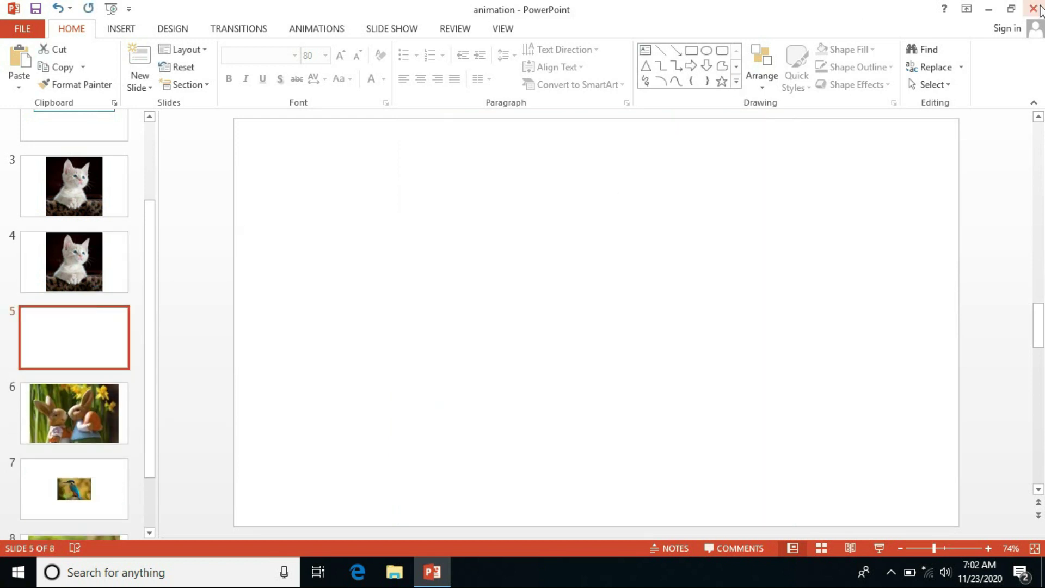
left_click(1012, 9)
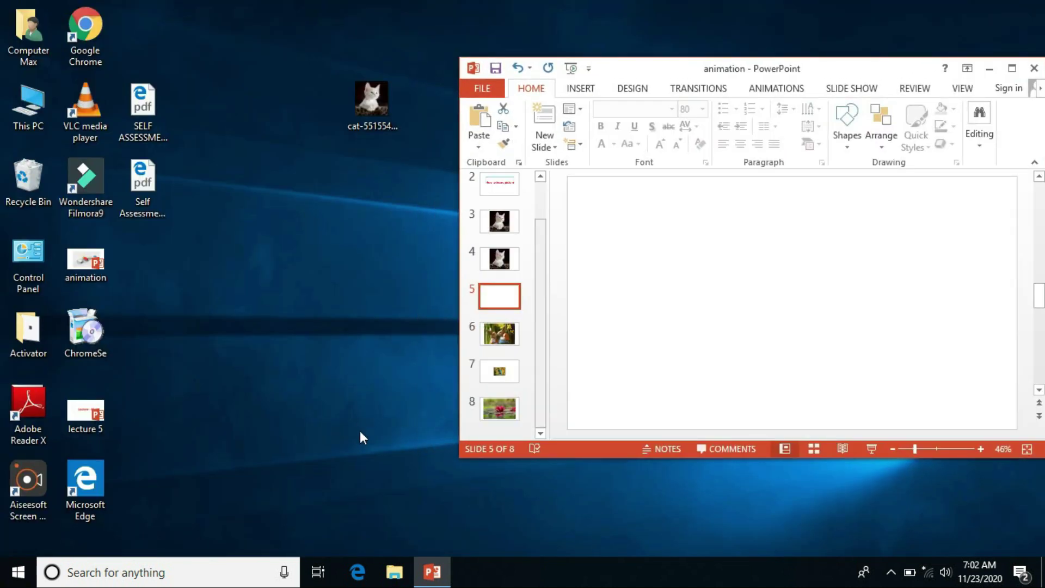
left_click(407, 574)
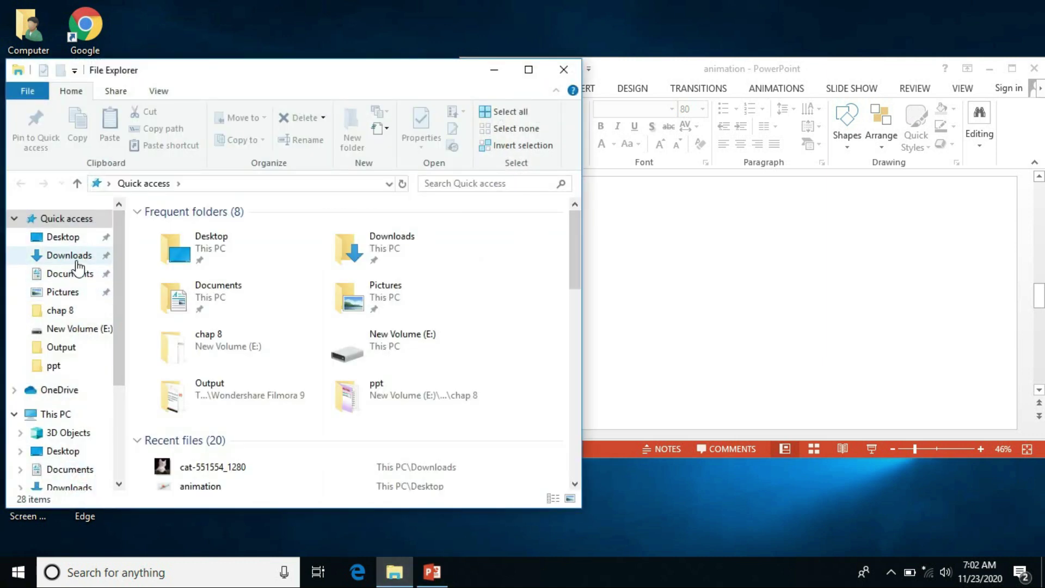
left_click(84, 257)
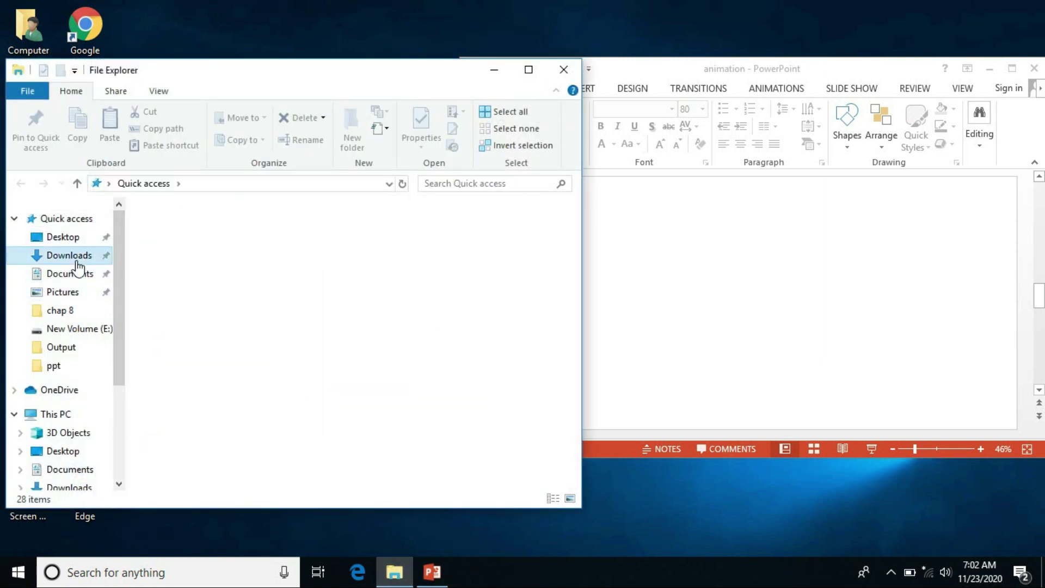
left_click_drag(424, 69, 418, 10)
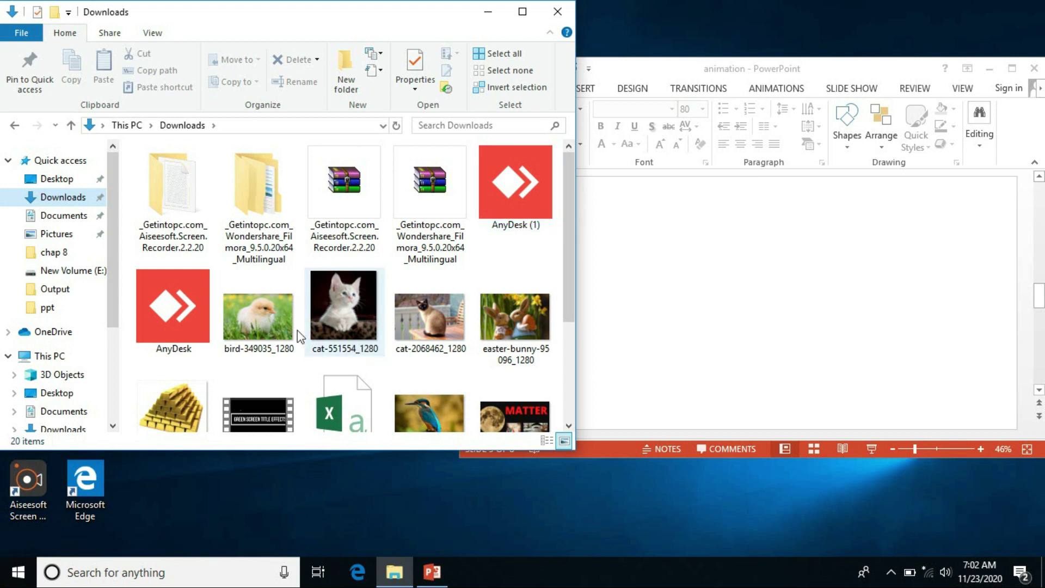
left_click(248, 315)
left_click_drag(251, 315, 770, 277)
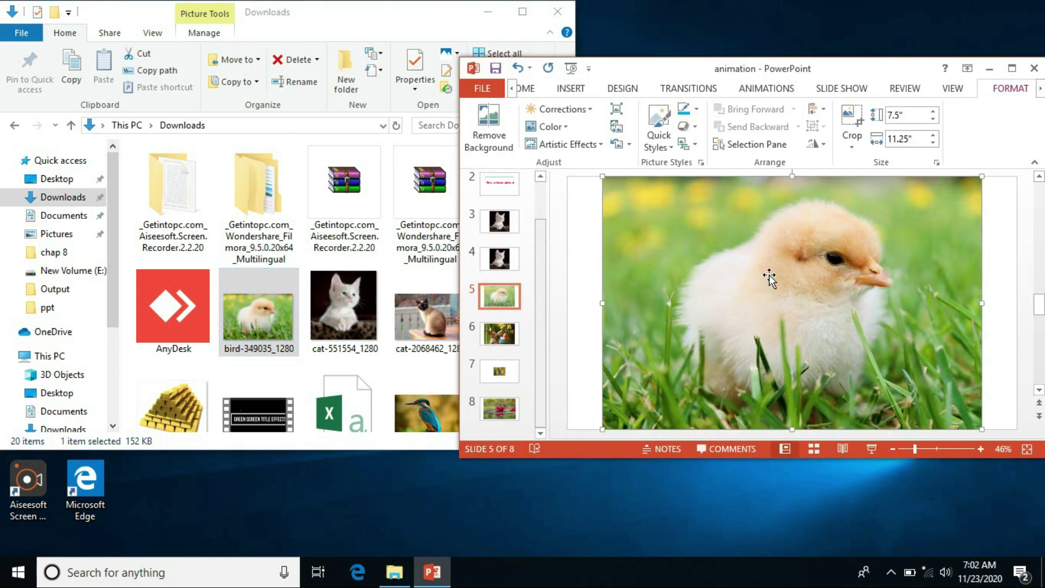
left_click(1012, 68)
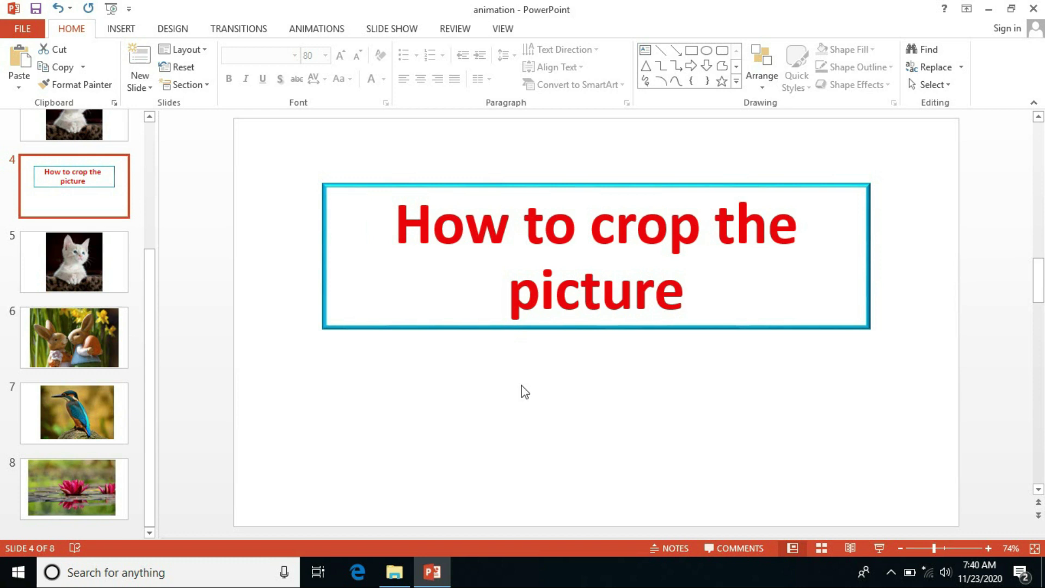
Step: Insert a new blank slide 6 directly after the kitten slide
scroll(524, 392, "down", 1)
left_click(622, 309)
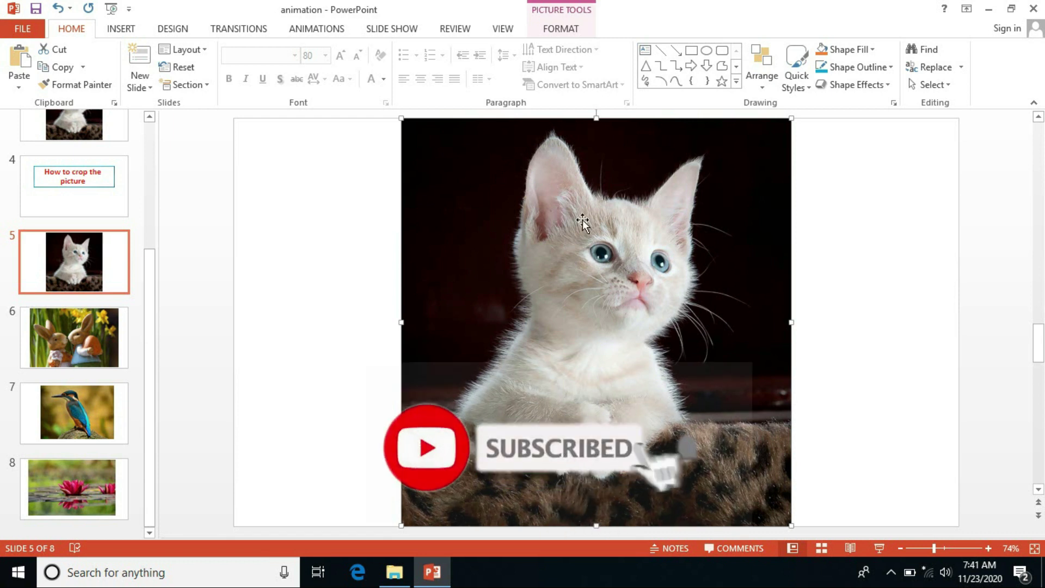
left_click(67, 306)
key("ctrl+v")
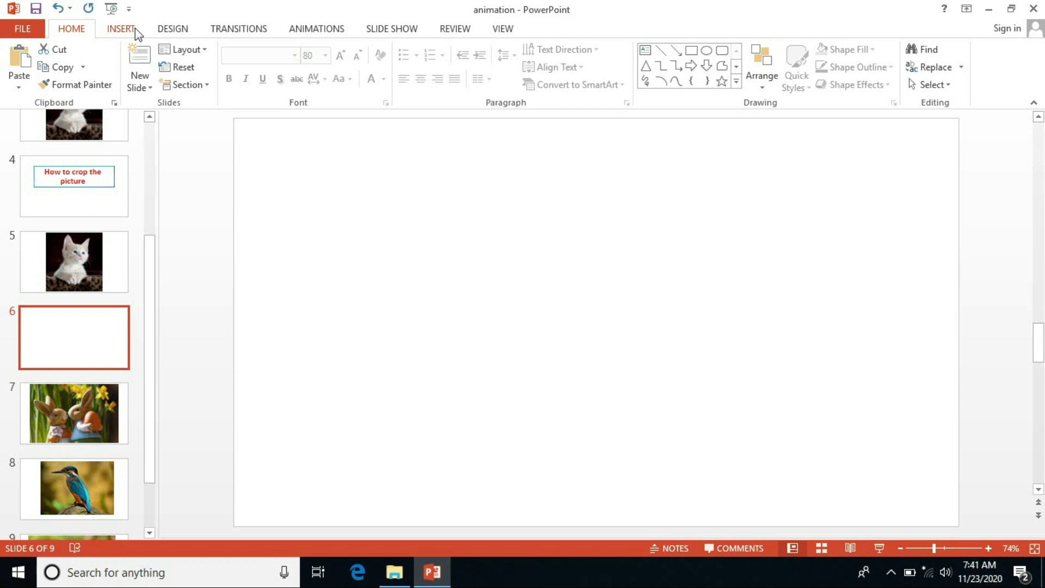
Step: Draw a 3.44" by 5.45" blue rectangle on the left-centre of slide 6
left_click(120, 29)
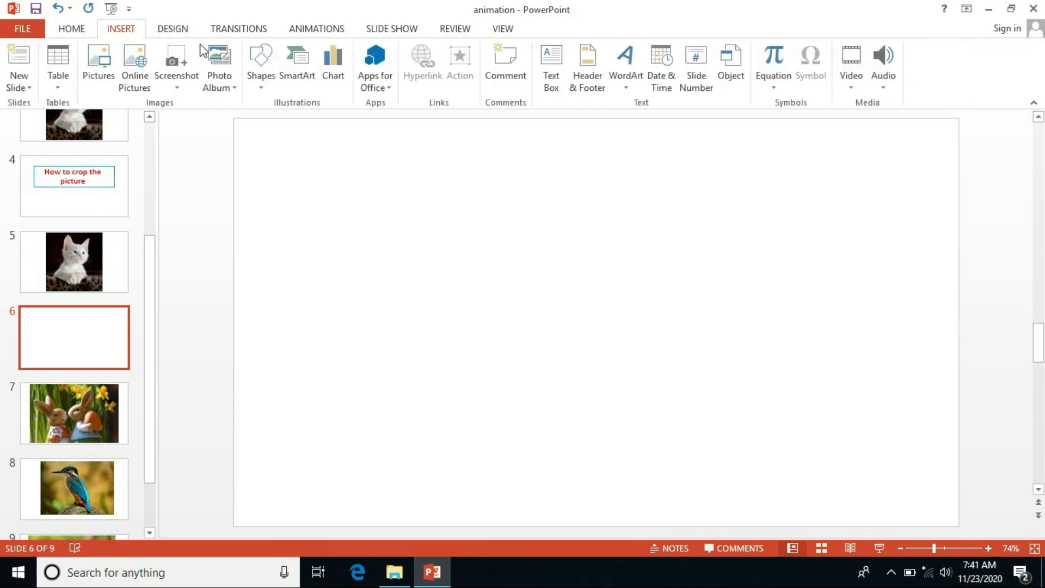
left_click(261, 81)
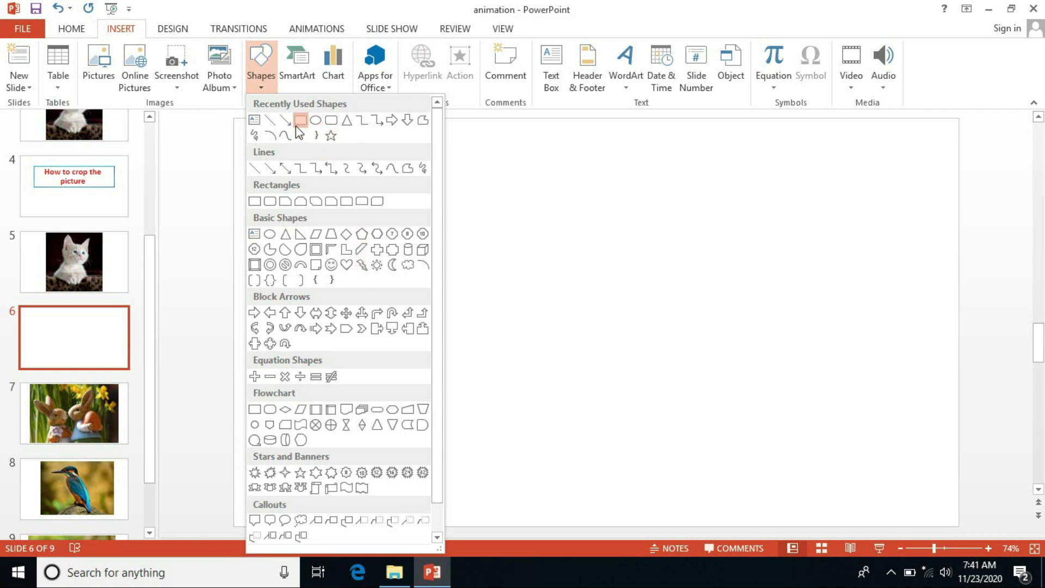
left_click(301, 120)
mouse_move(344, 222)
left_mouse_down()
mouse_move(528, 380)
mouse_move(641, 410)
left_mouse_up()
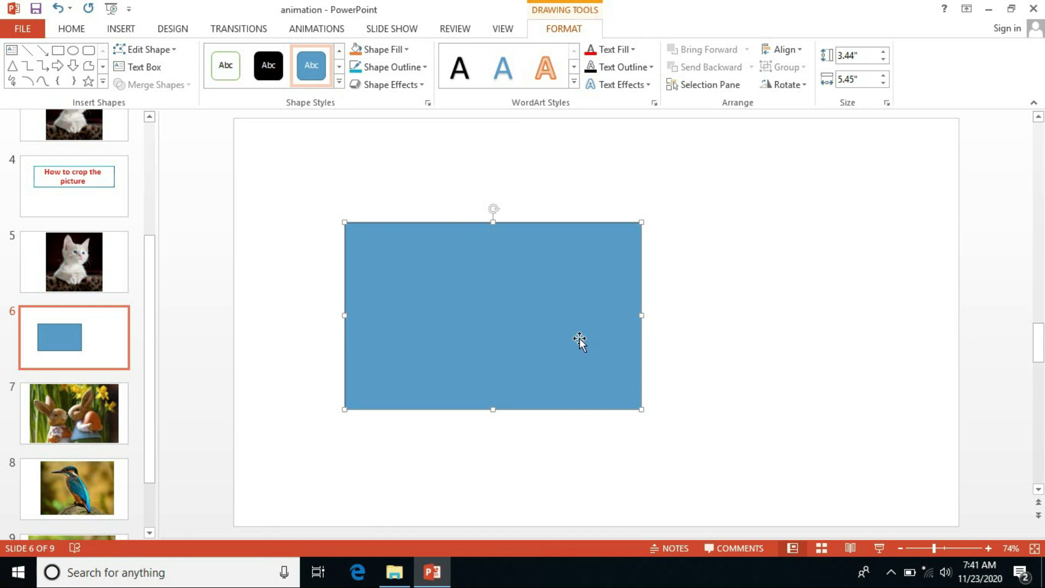
Step: Select the kitten photo on slide 5 and show its Picture Tools Format options
left_click(80, 276)
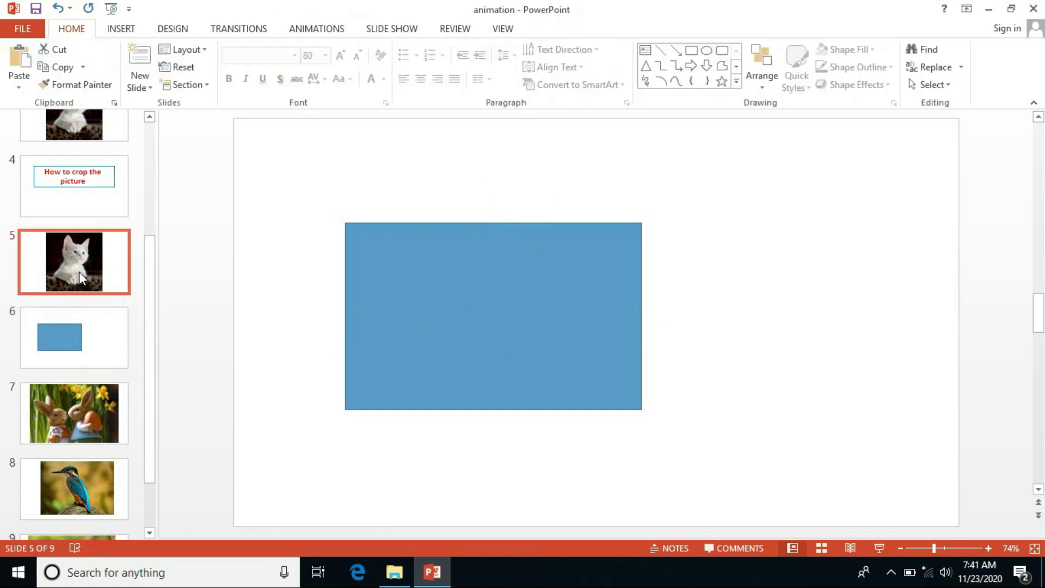
left_click(667, 286)
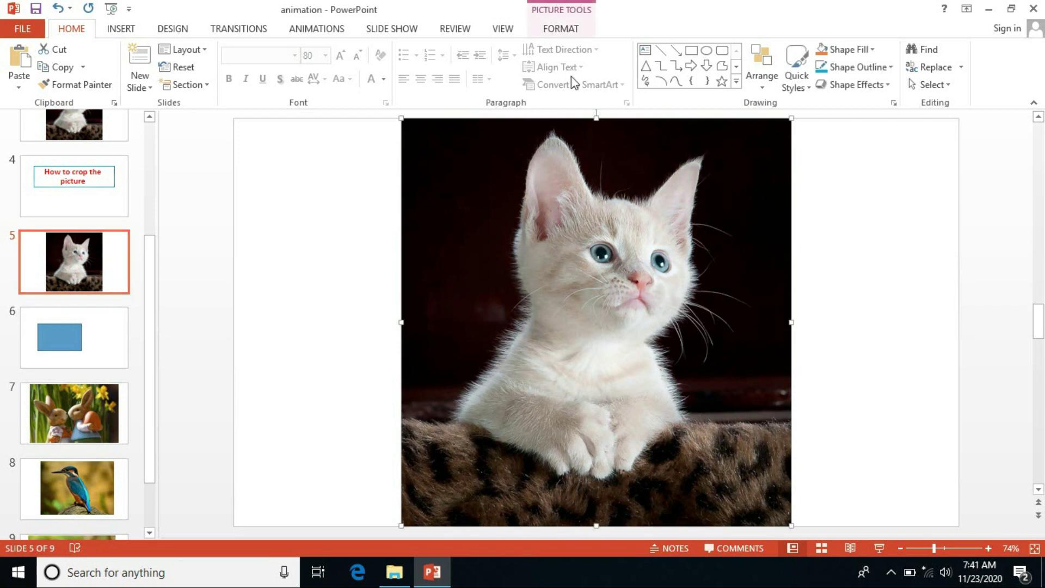
left_click(562, 31)
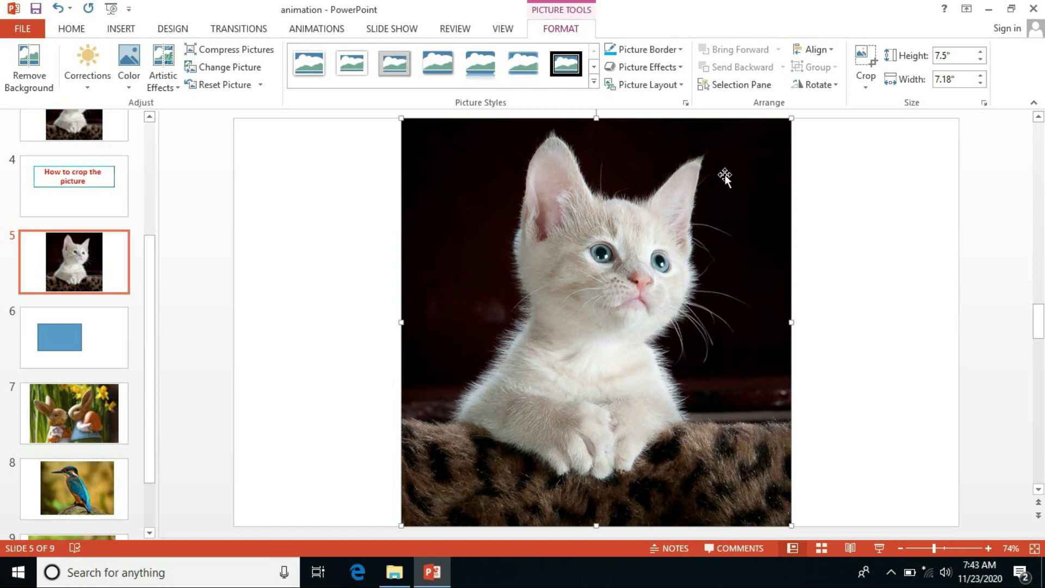
Step: Crop the kitten photo to a narrow upright strip showing the right half of its face
left_click(871, 81)
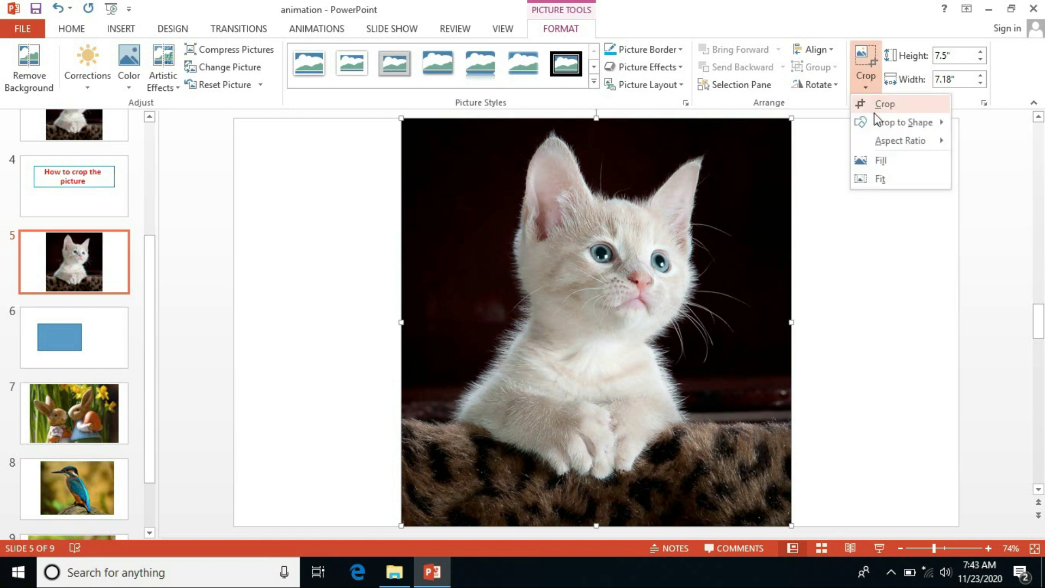
left_click(875, 101)
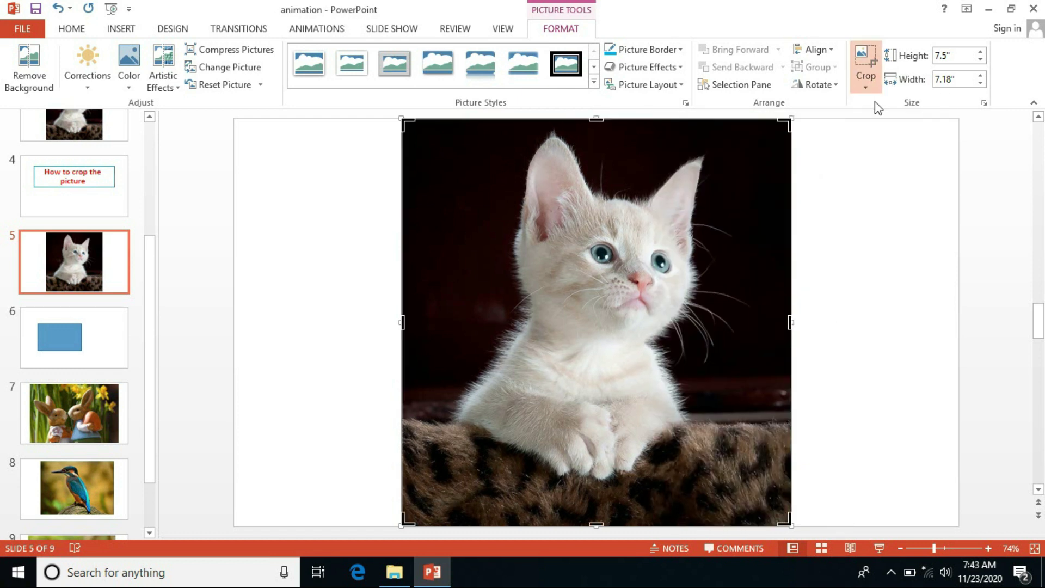
mouse_move(785, 125)
left_mouse_down()
mouse_move(784, 148)
mouse_move(754, 142)
left_mouse_up()
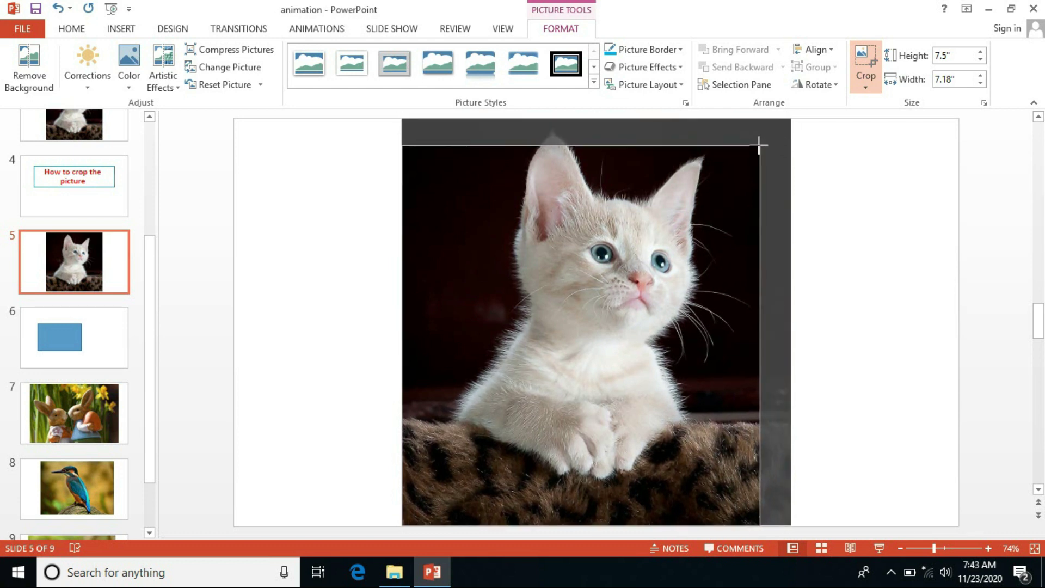
left_click_drag(753, 142, 750, 135)
mouse_move(637, 243)
left_mouse_down()
mouse_move(500, 252)
mouse_move(430, 223)
left_mouse_up()
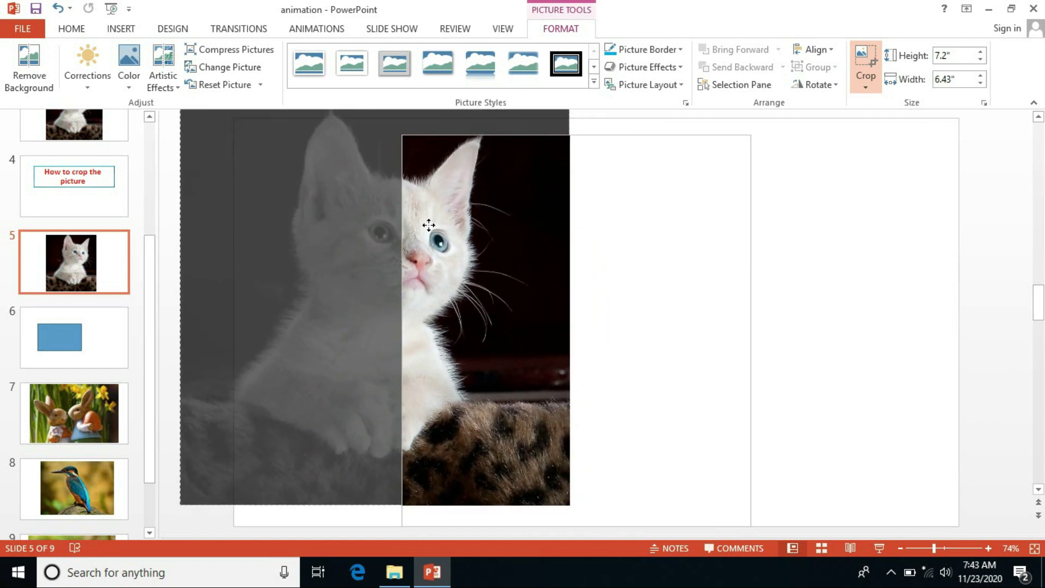
left_click_drag(430, 223, 430, 238)
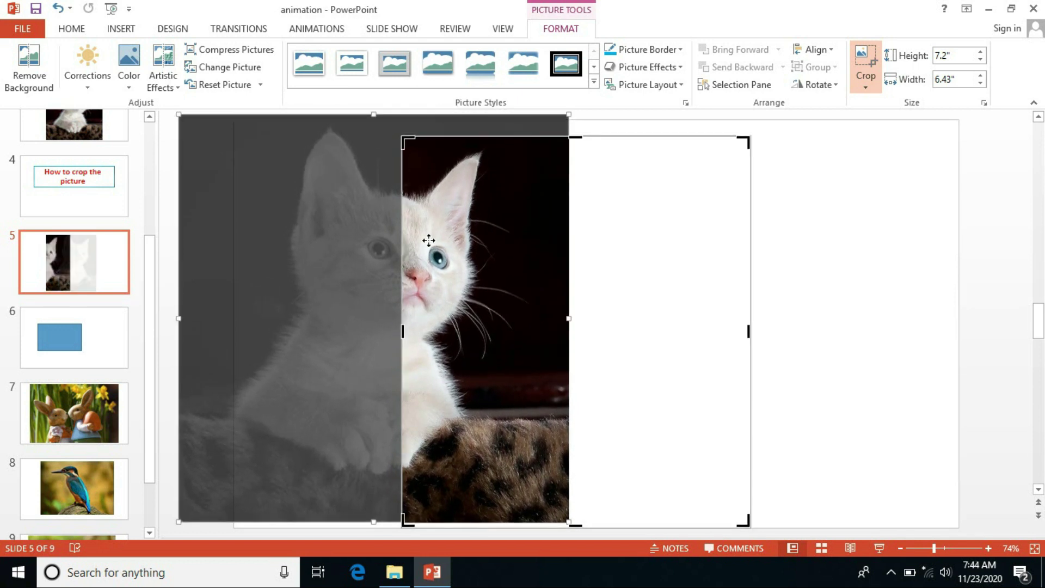
left_click(879, 223)
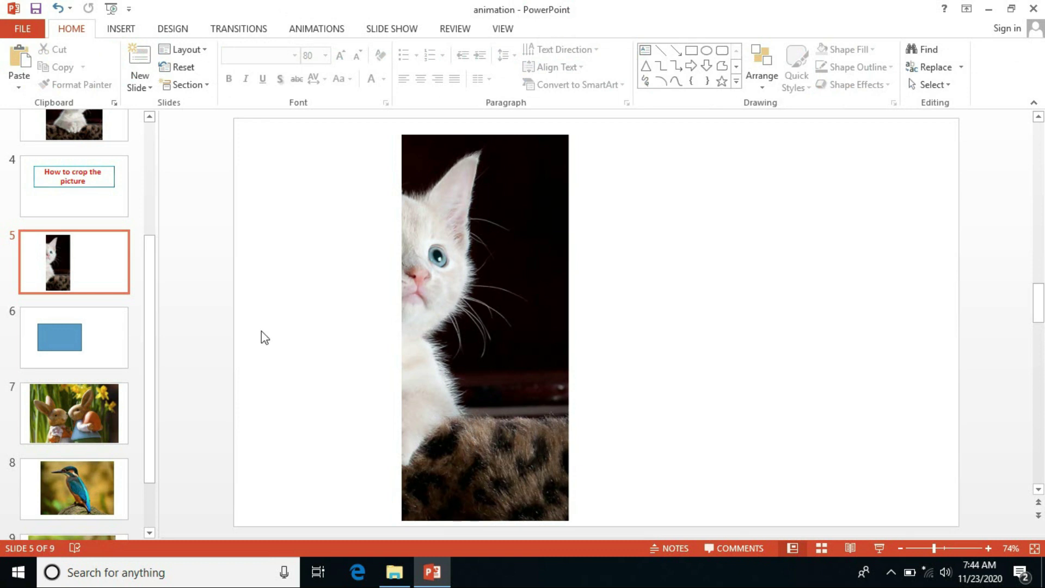
Step: Go to the lotus slide 9 and select the lotus photo's formatting options
scroll(74, 215, "down", 2)
left_click(87, 479)
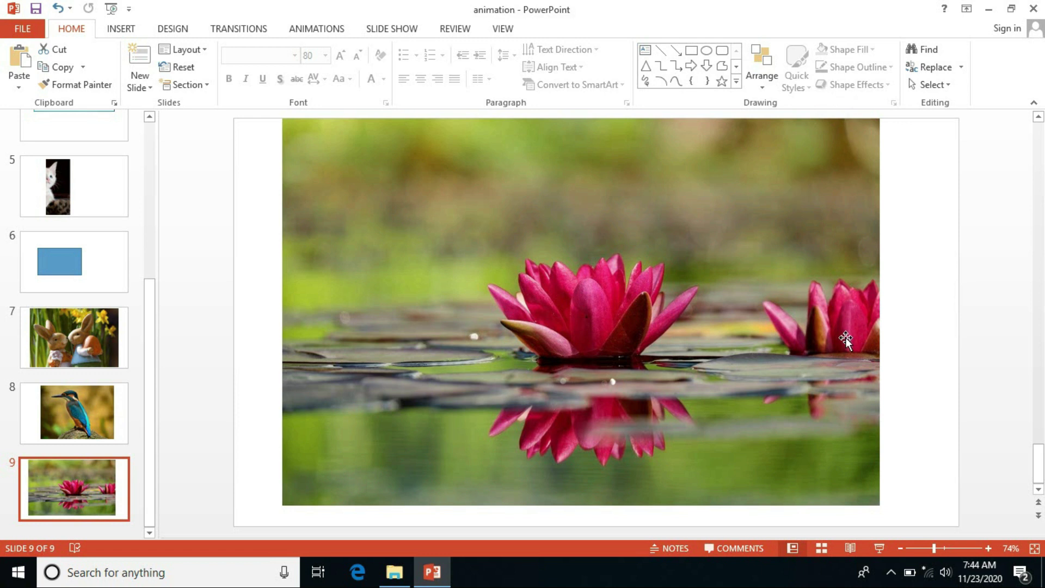
left_click(785, 226)
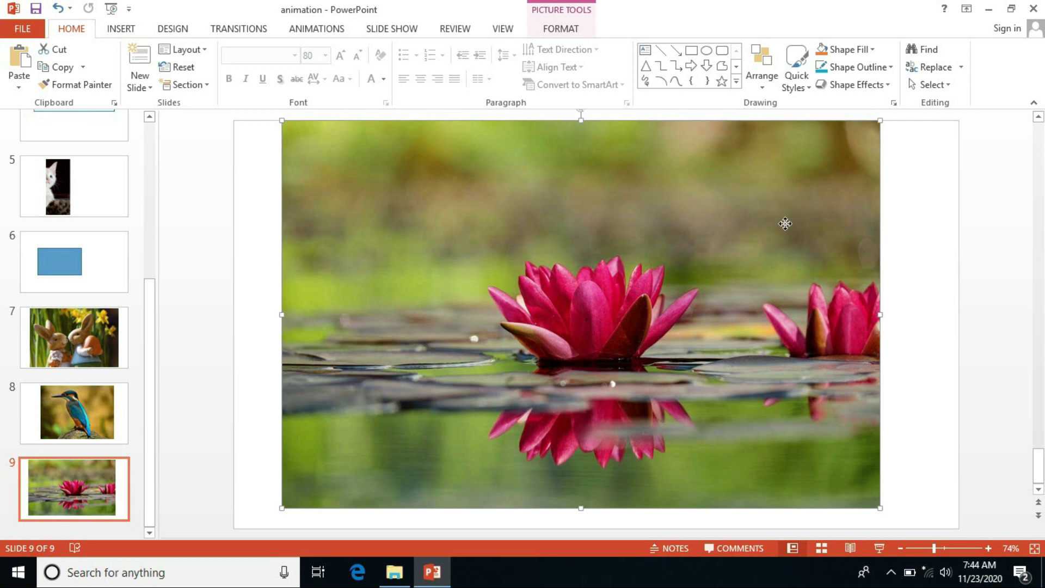
left_click(567, 28)
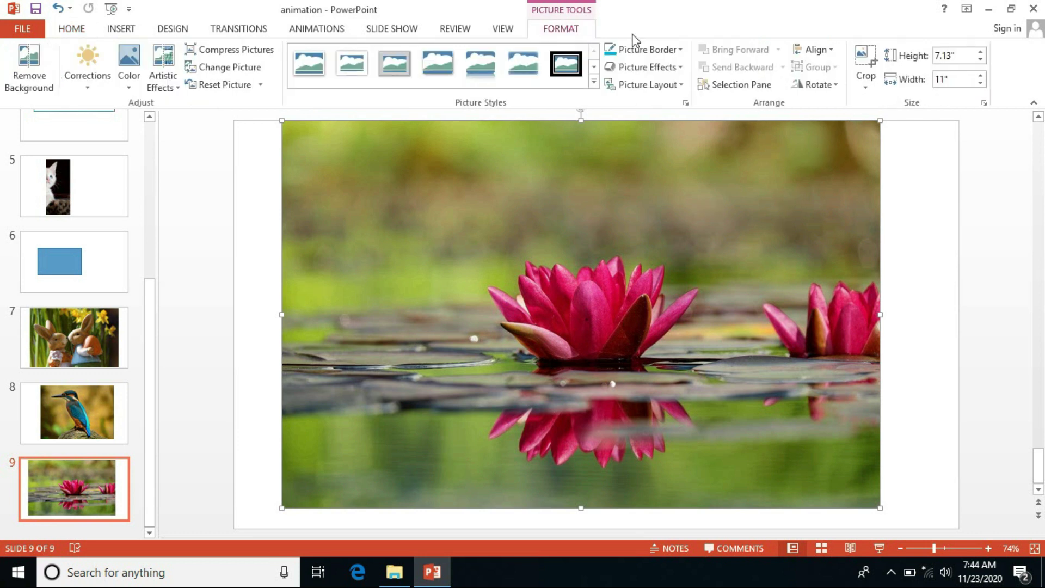
Step: Crop the lotus photo down to a single pink lily and move it right
left_click(868, 84)
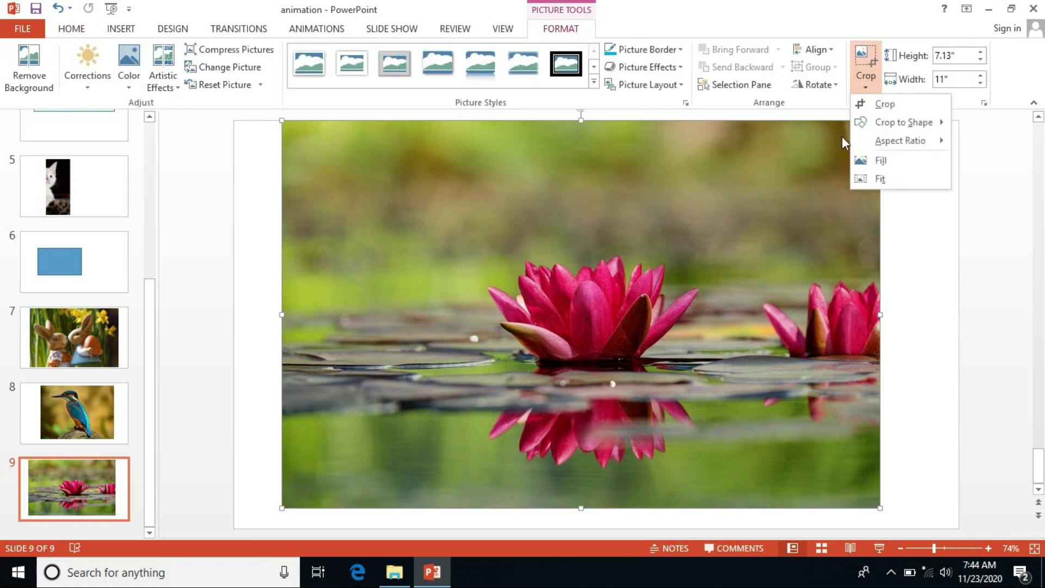
left_click(590, 179)
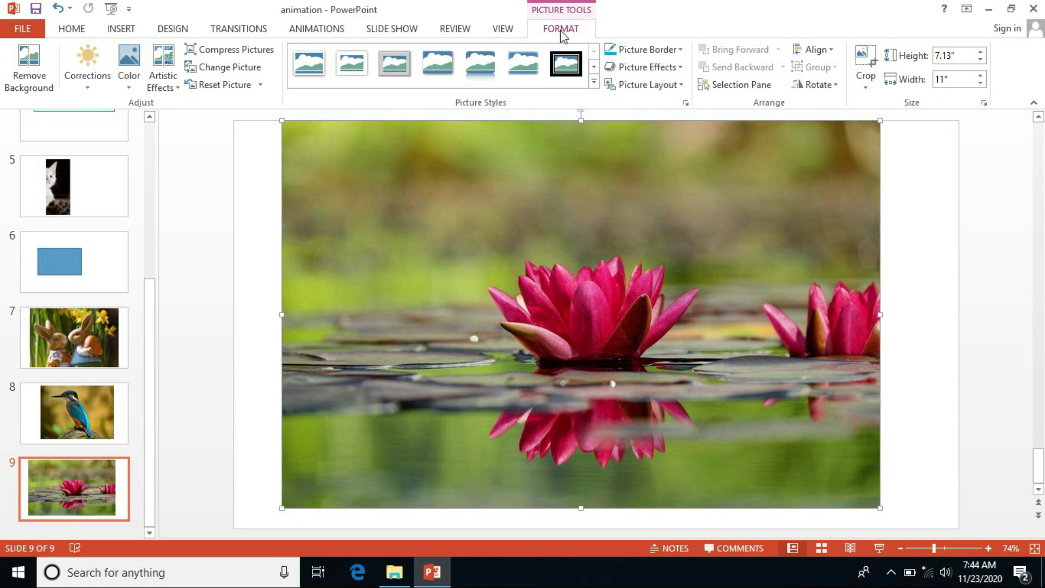
left_click(867, 86)
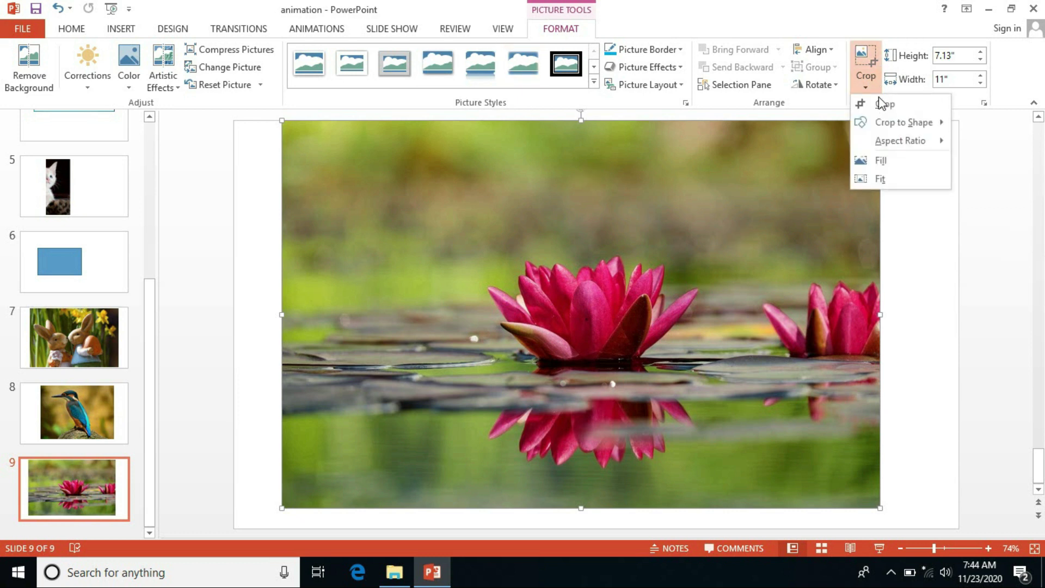
left_click(878, 108)
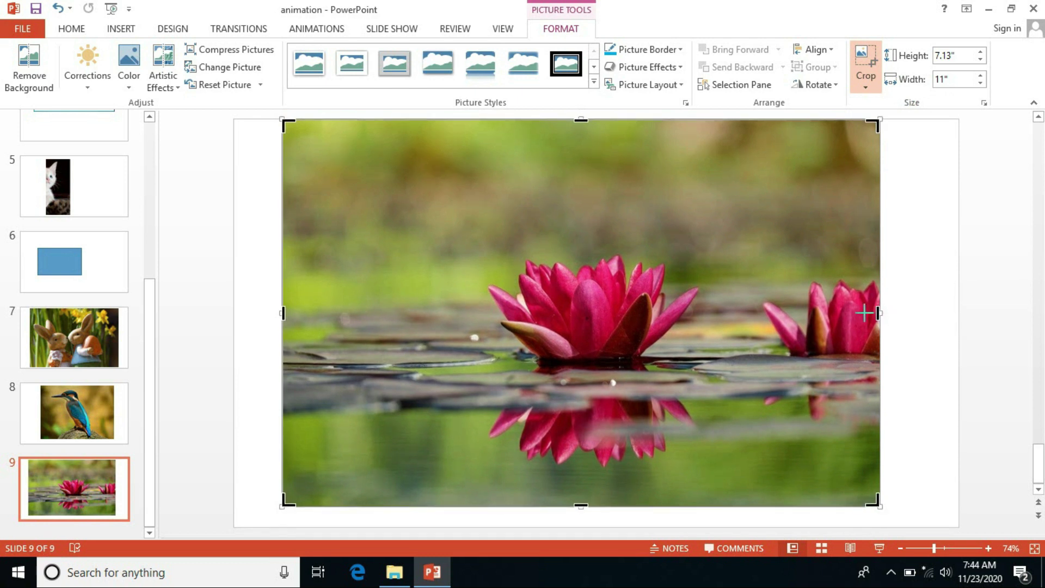
left_click_drag(878, 313, 760, 315)
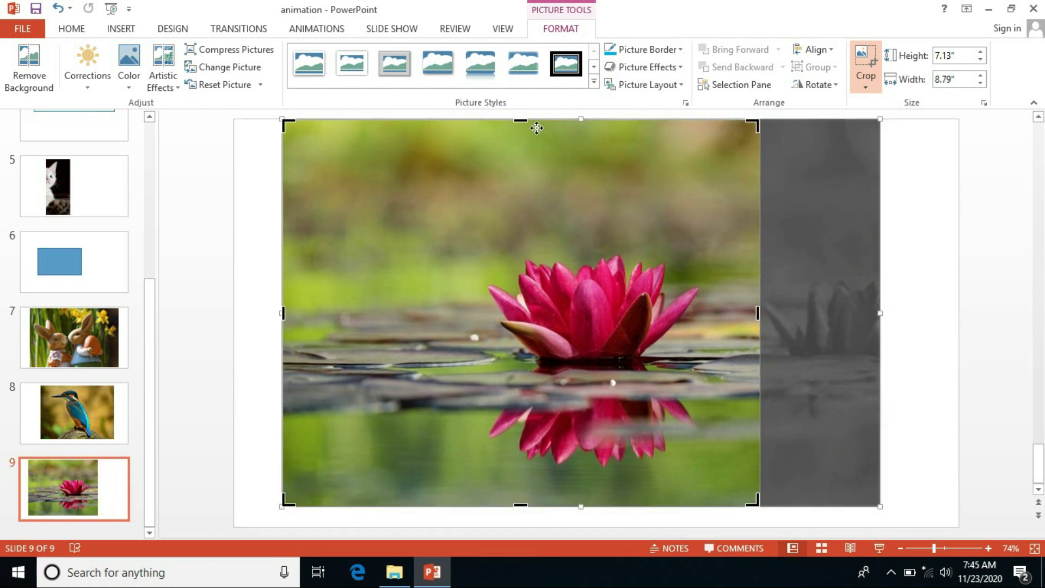
left_click_drag(523, 119, 532, 203)
mouse_move(724, 293)
left_mouse_down()
mouse_move(544, 302)
mouse_move(565, 296)
left_mouse_up()
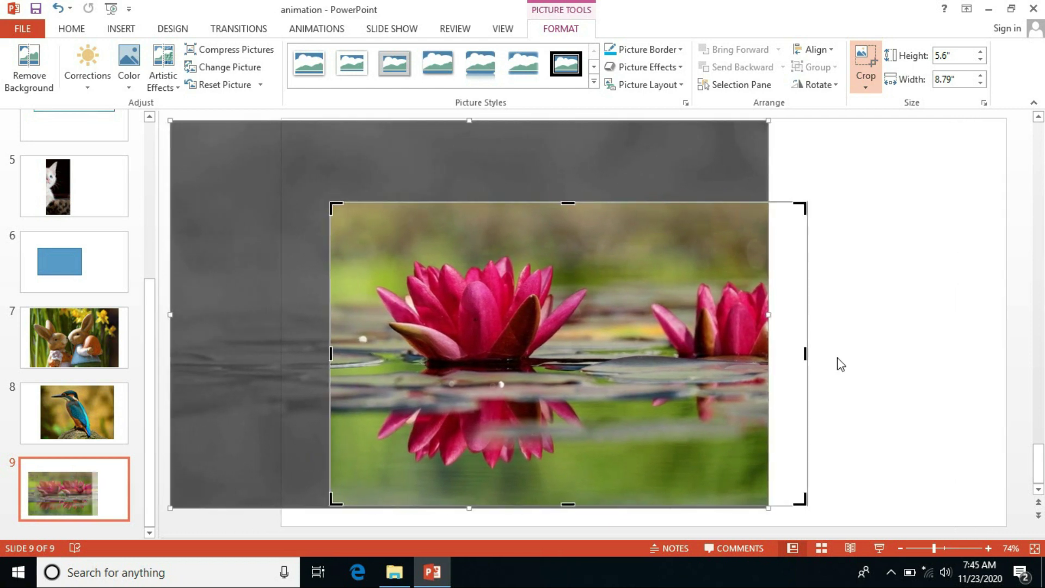
left_click_drag(805, 353, 603, 347)
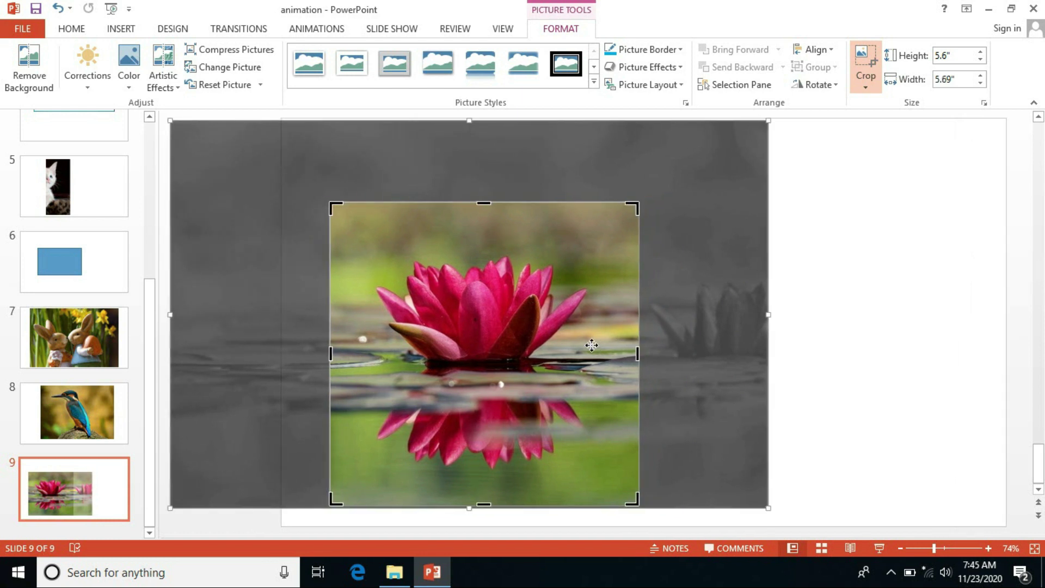
left_click_drag(475, 513, 483, 463)
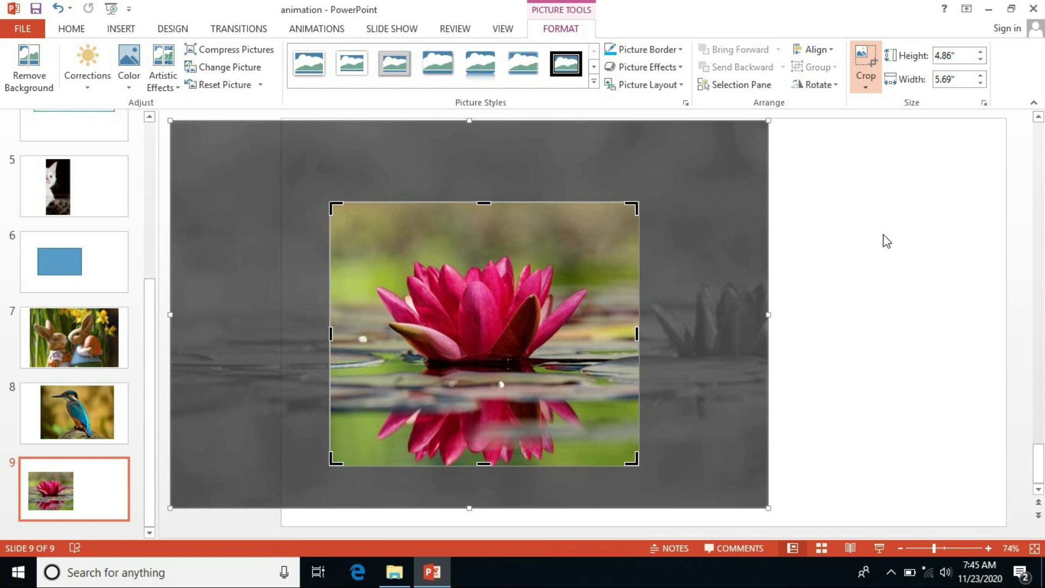
left_click(883, 240)
left_click_drag(513, 315, 639, 317)
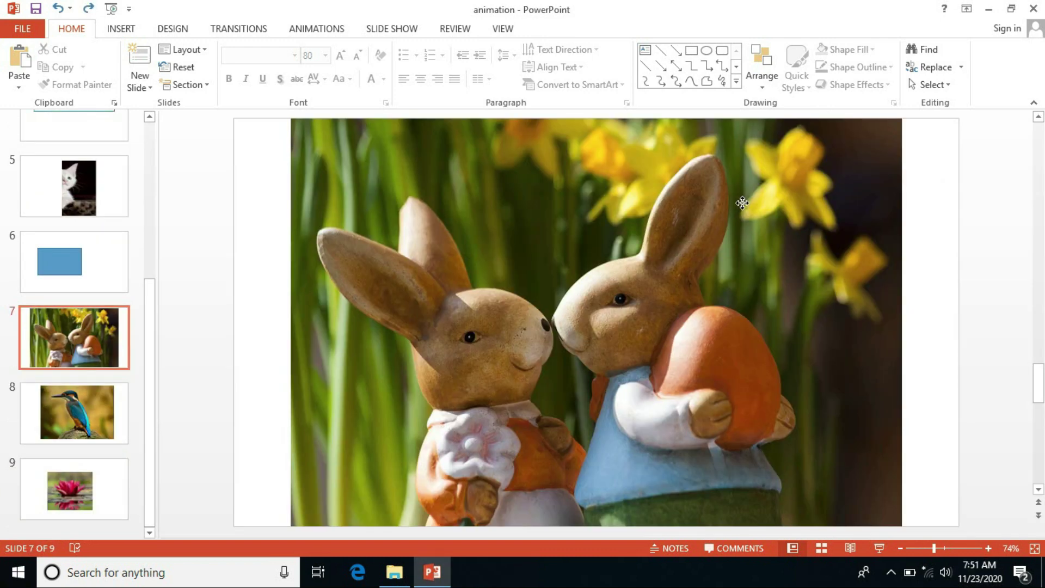
Step: Crop the bunny photo to a Rounded Rectangle, then an Oval, then Flowchart: Card
left_click(742, 204)
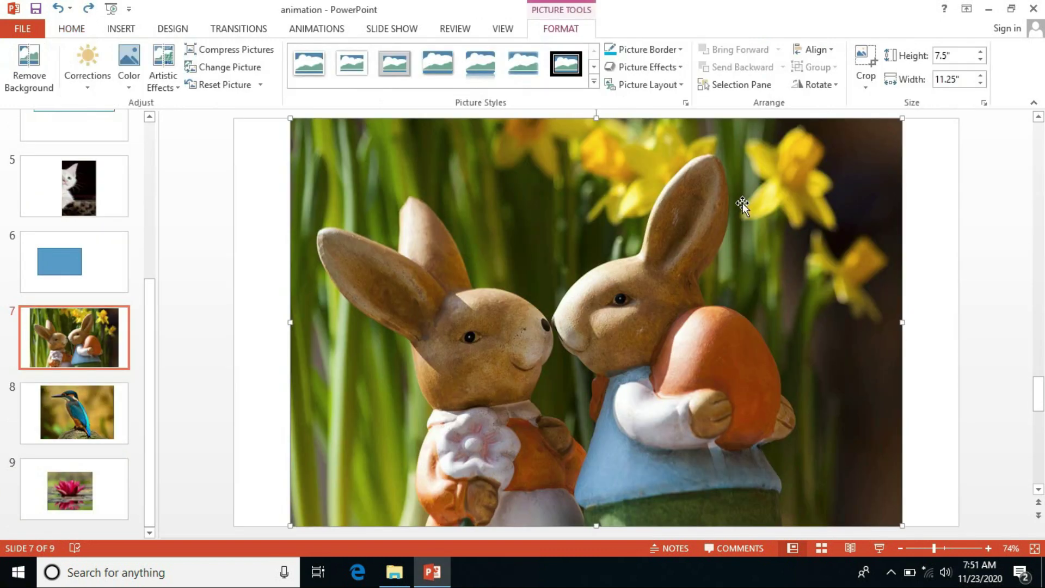
left_click(866, 87)
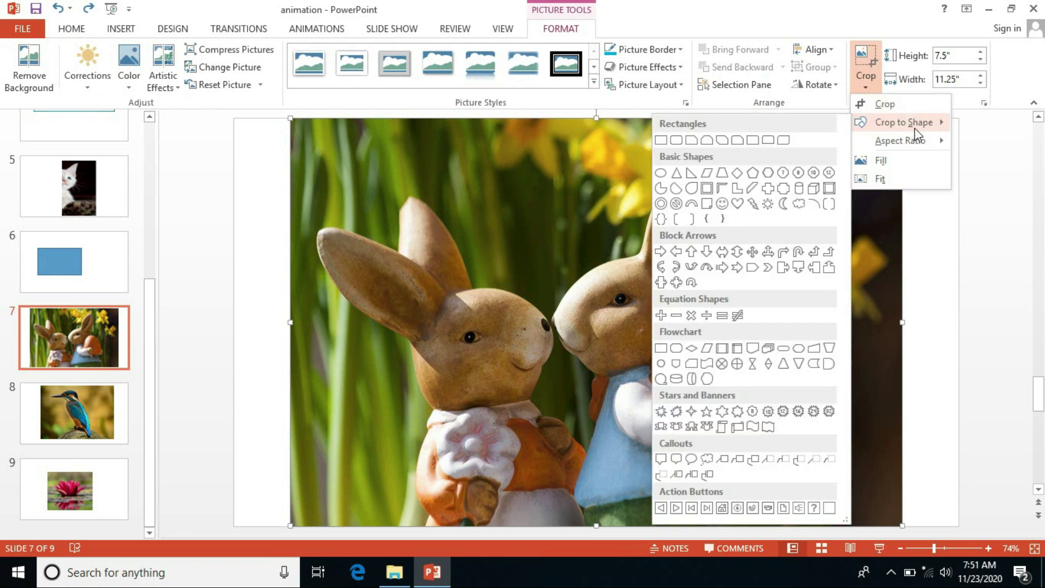
mouse_move(903, 122)
left_click(677, 141)
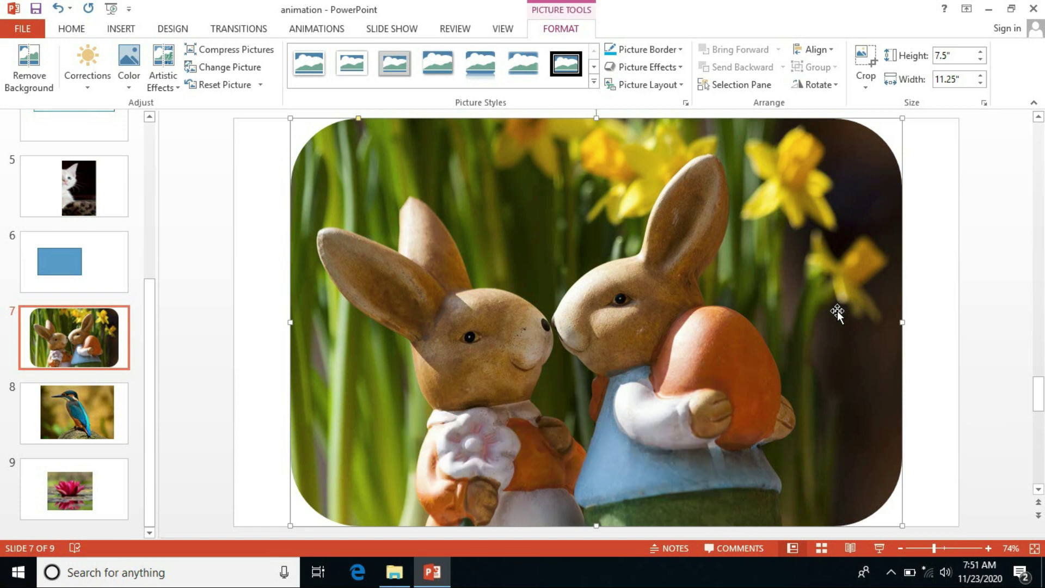
left_click(866, 86)
left_click(882, 102)
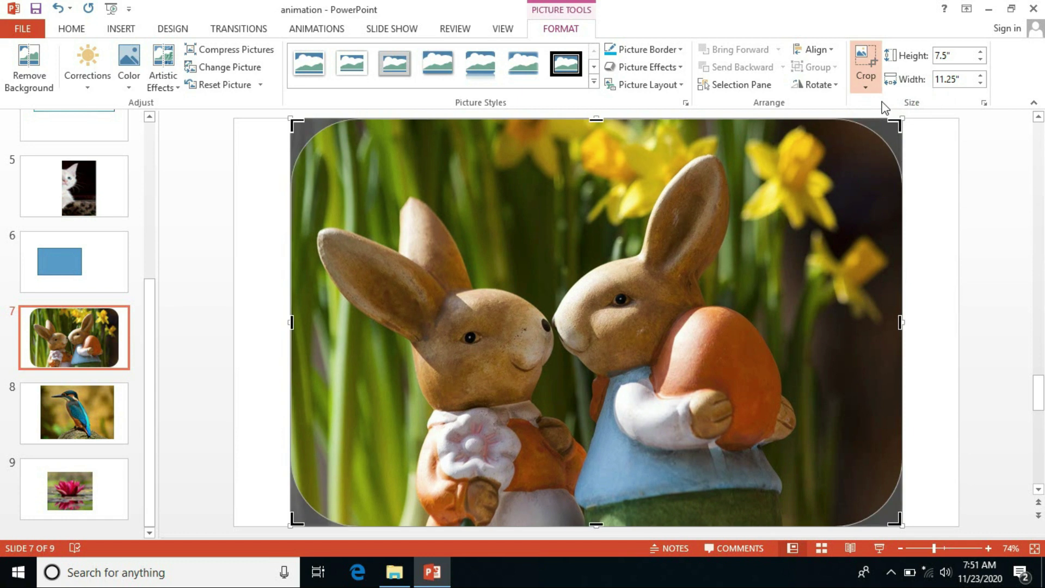
left_click(874, 92)
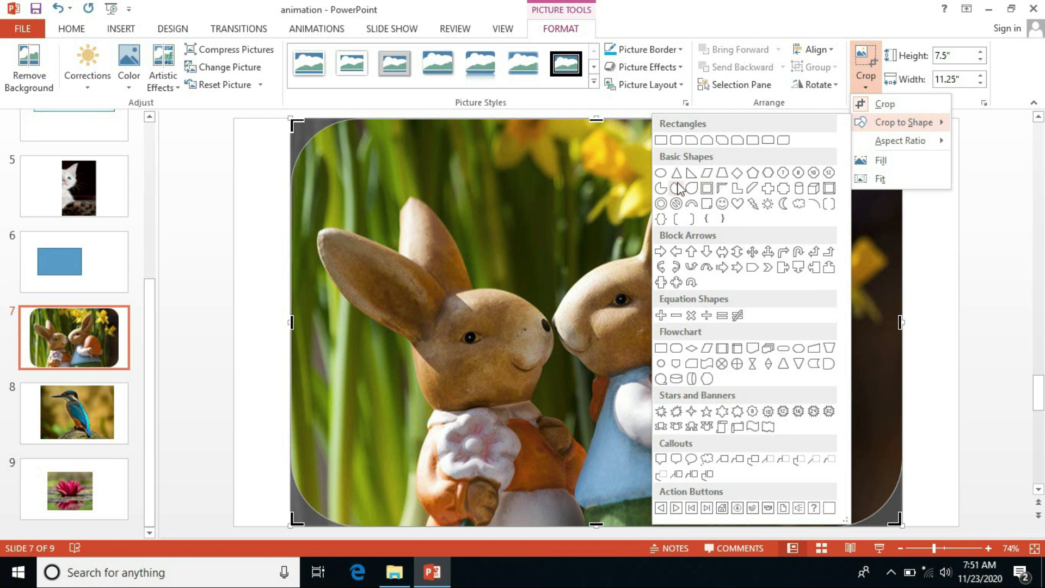
left_click(660, 173)
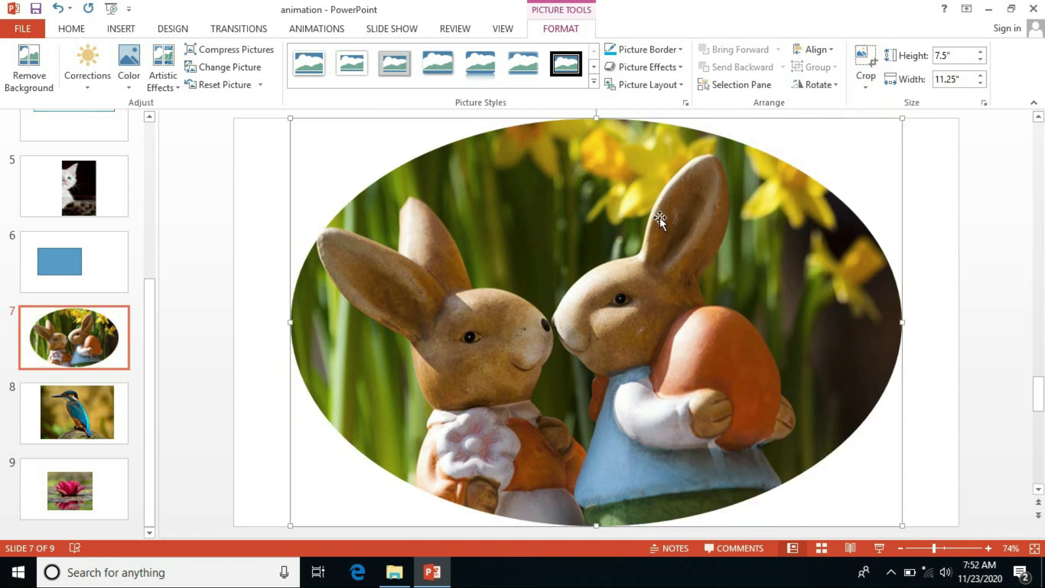
left_click(870, 81)
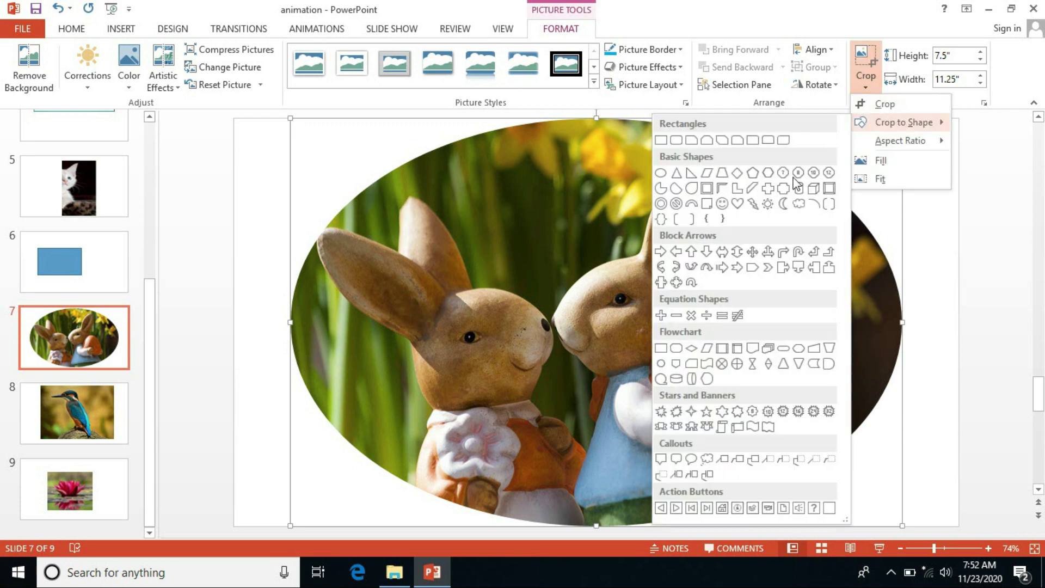
left_click(693, 364)
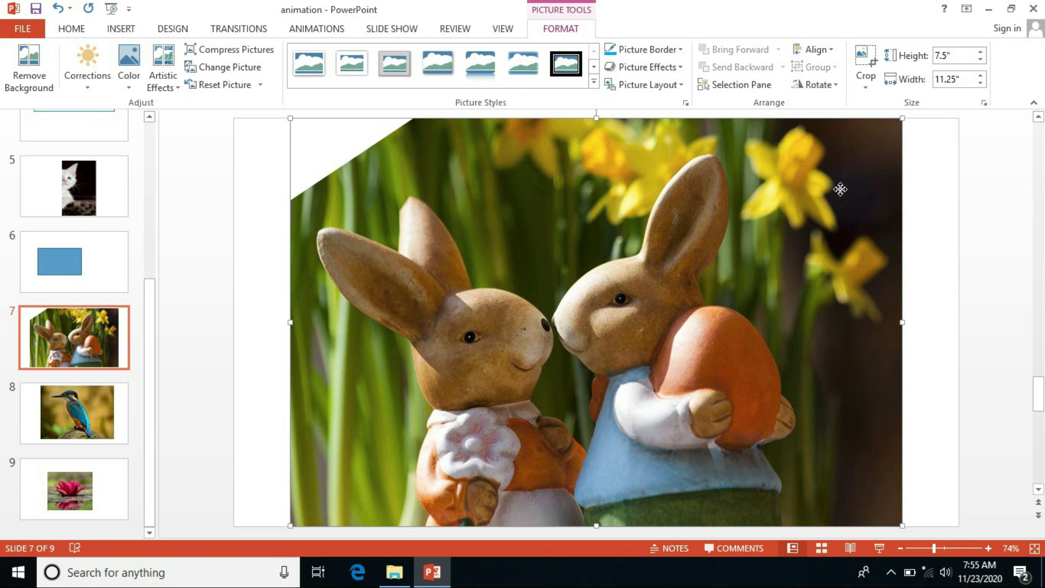
Step: Crop the bunny photo on slide 7 to a 3:5 aspect ratio
left_click(868, 87)
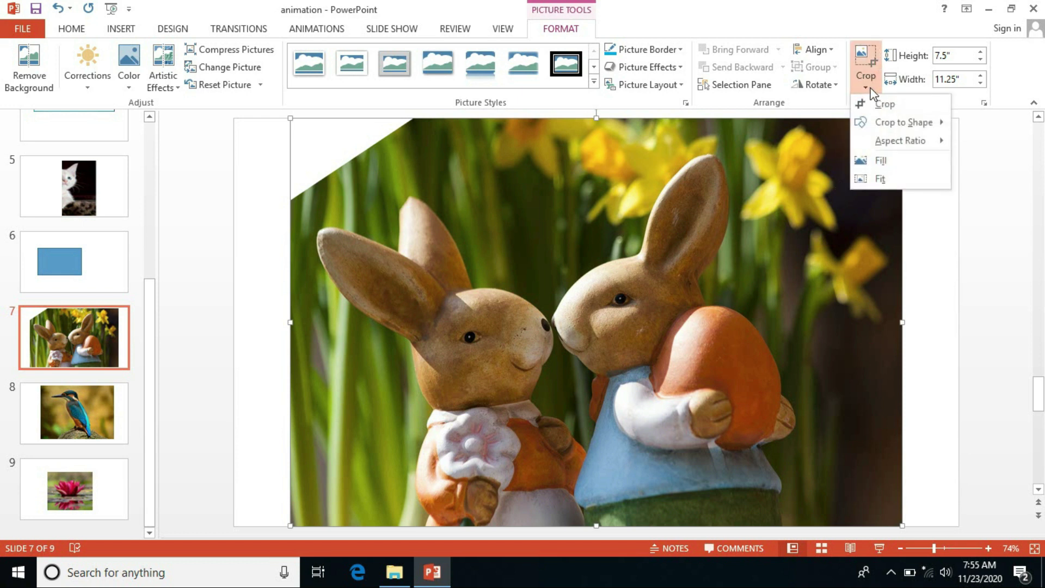
mouse_move(900, 140)
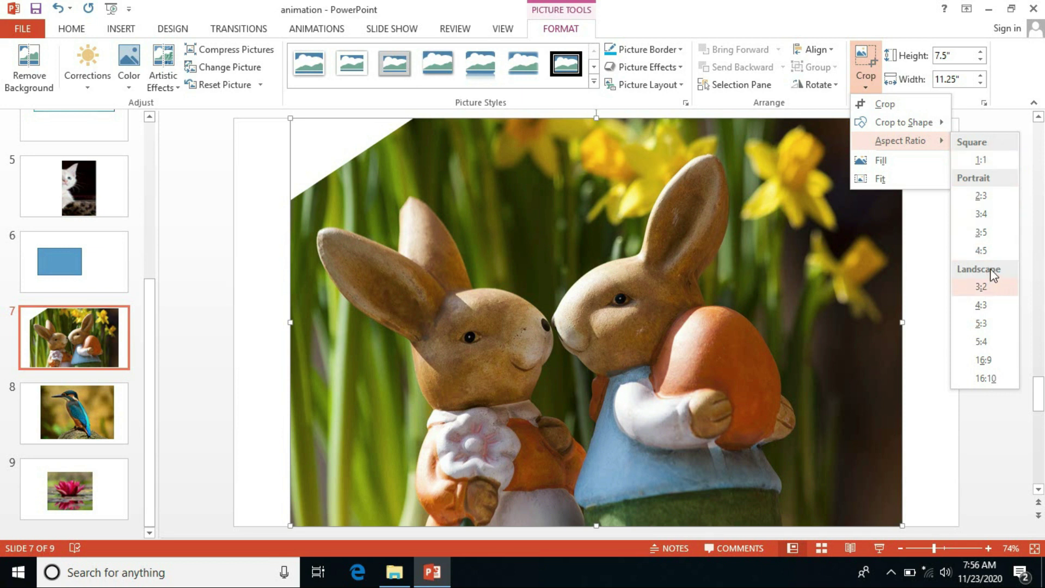
left_click(988, 231)
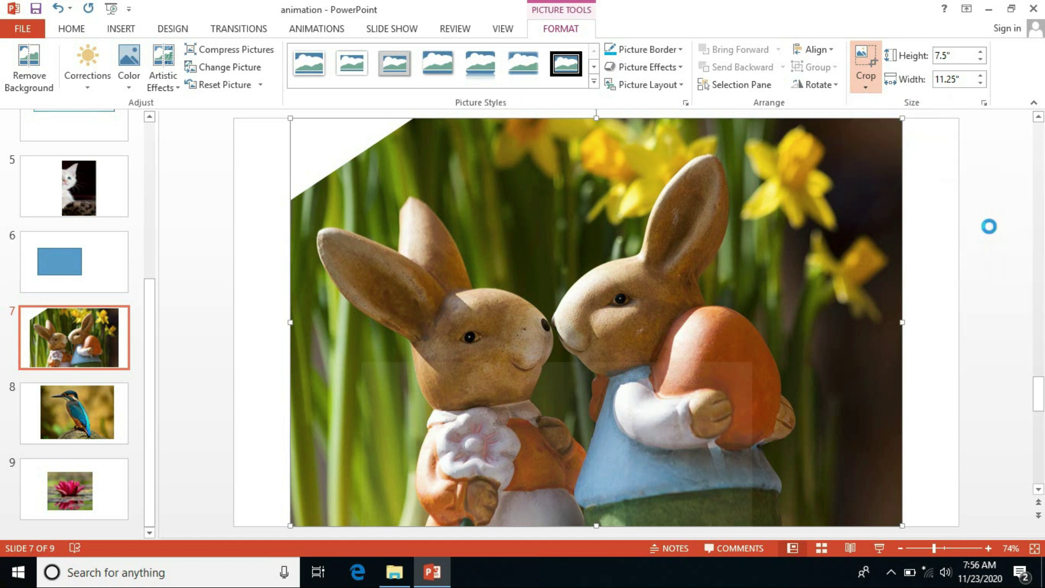